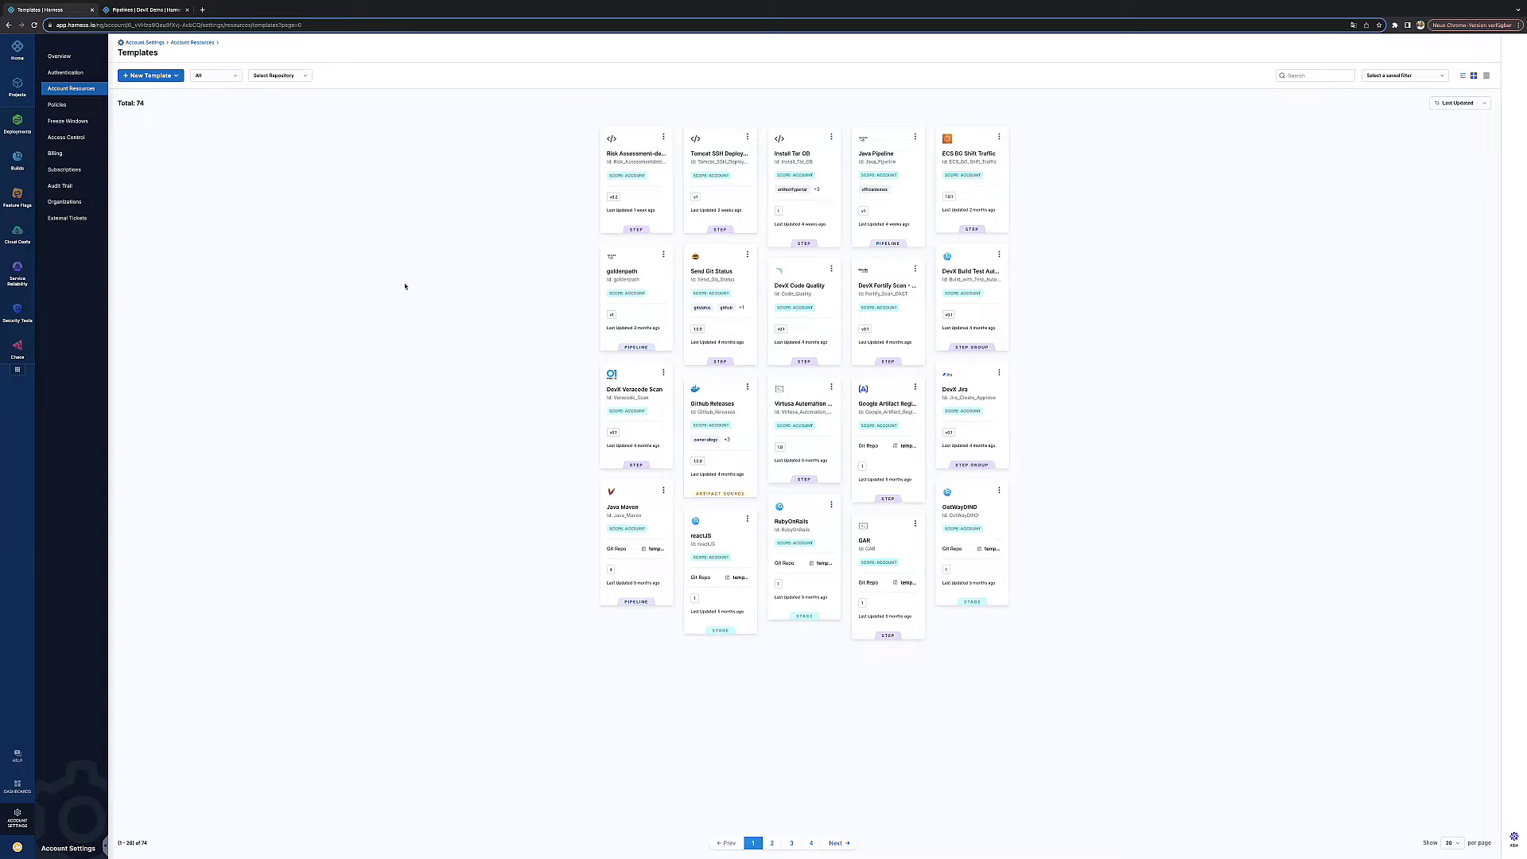
Check the template type filter options and close it, leaving the filter on All
left_click(226, 79)
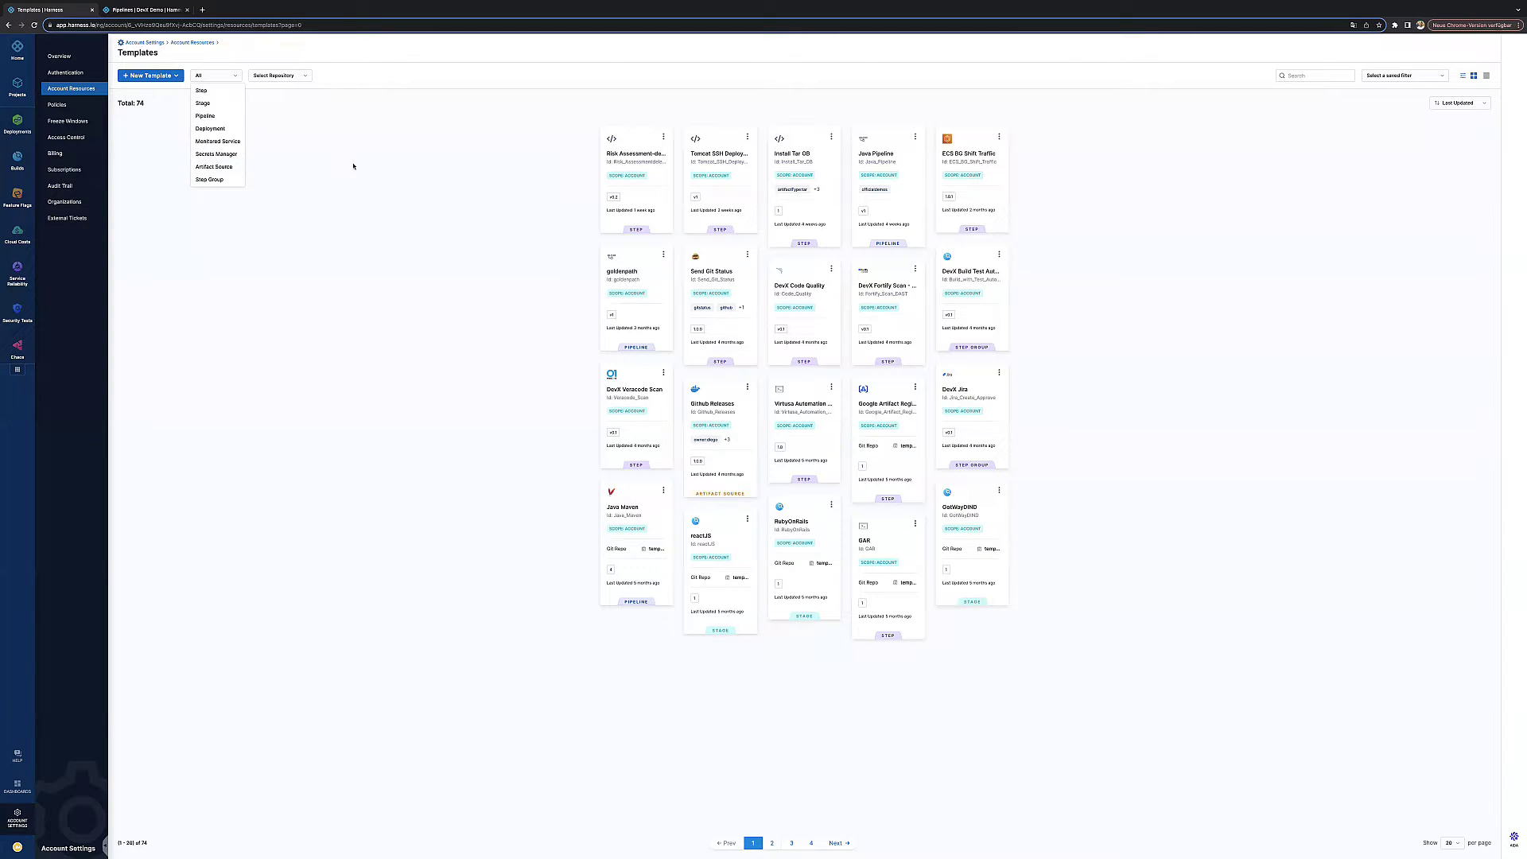
left_click(309, 148)
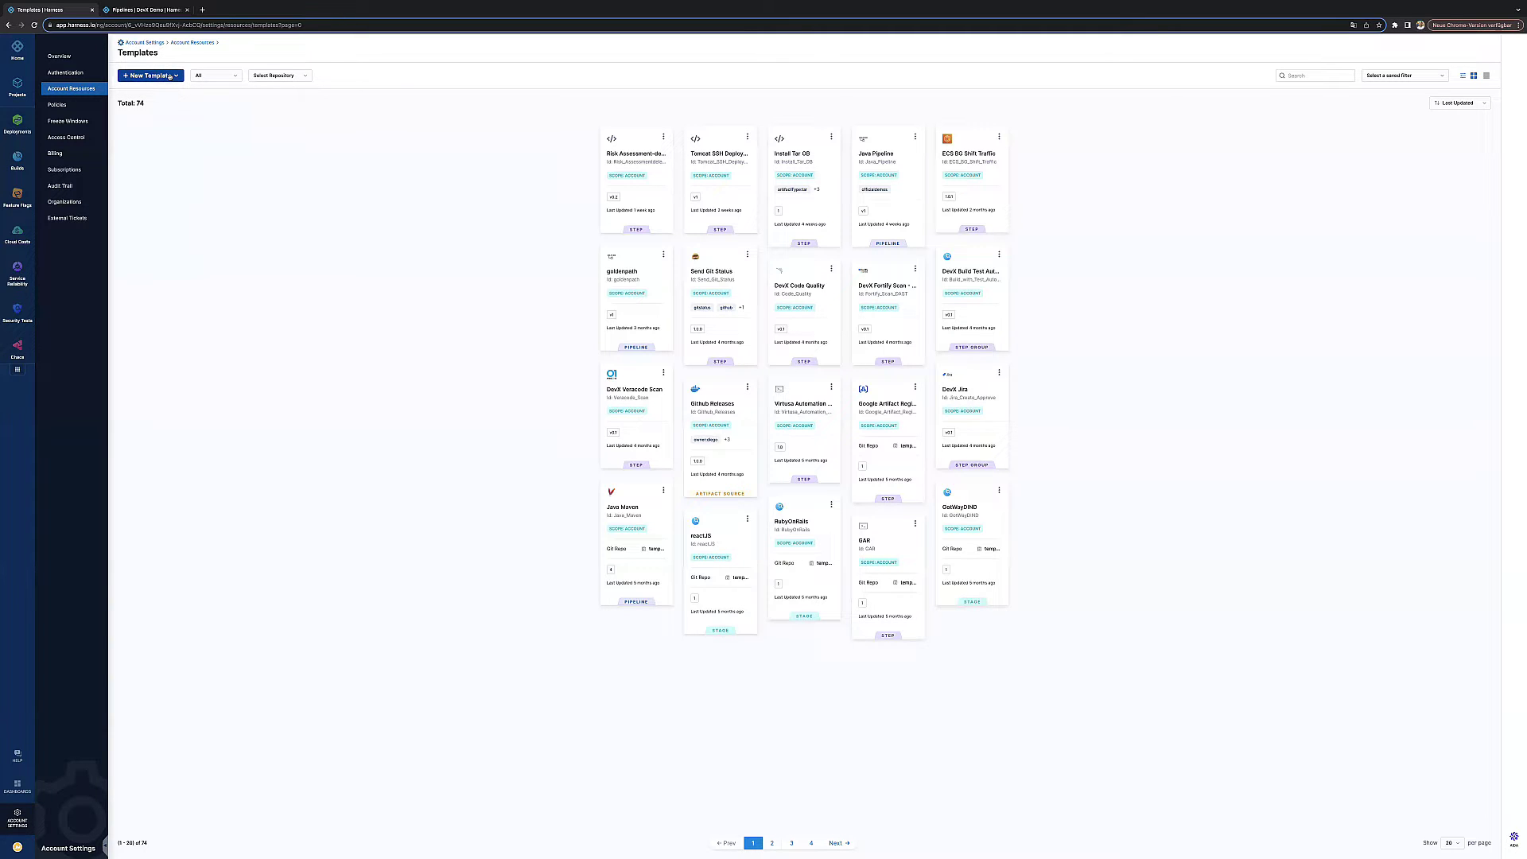
Create an inline step template named 'Template Test' with version label 1
left_click(174, 77)
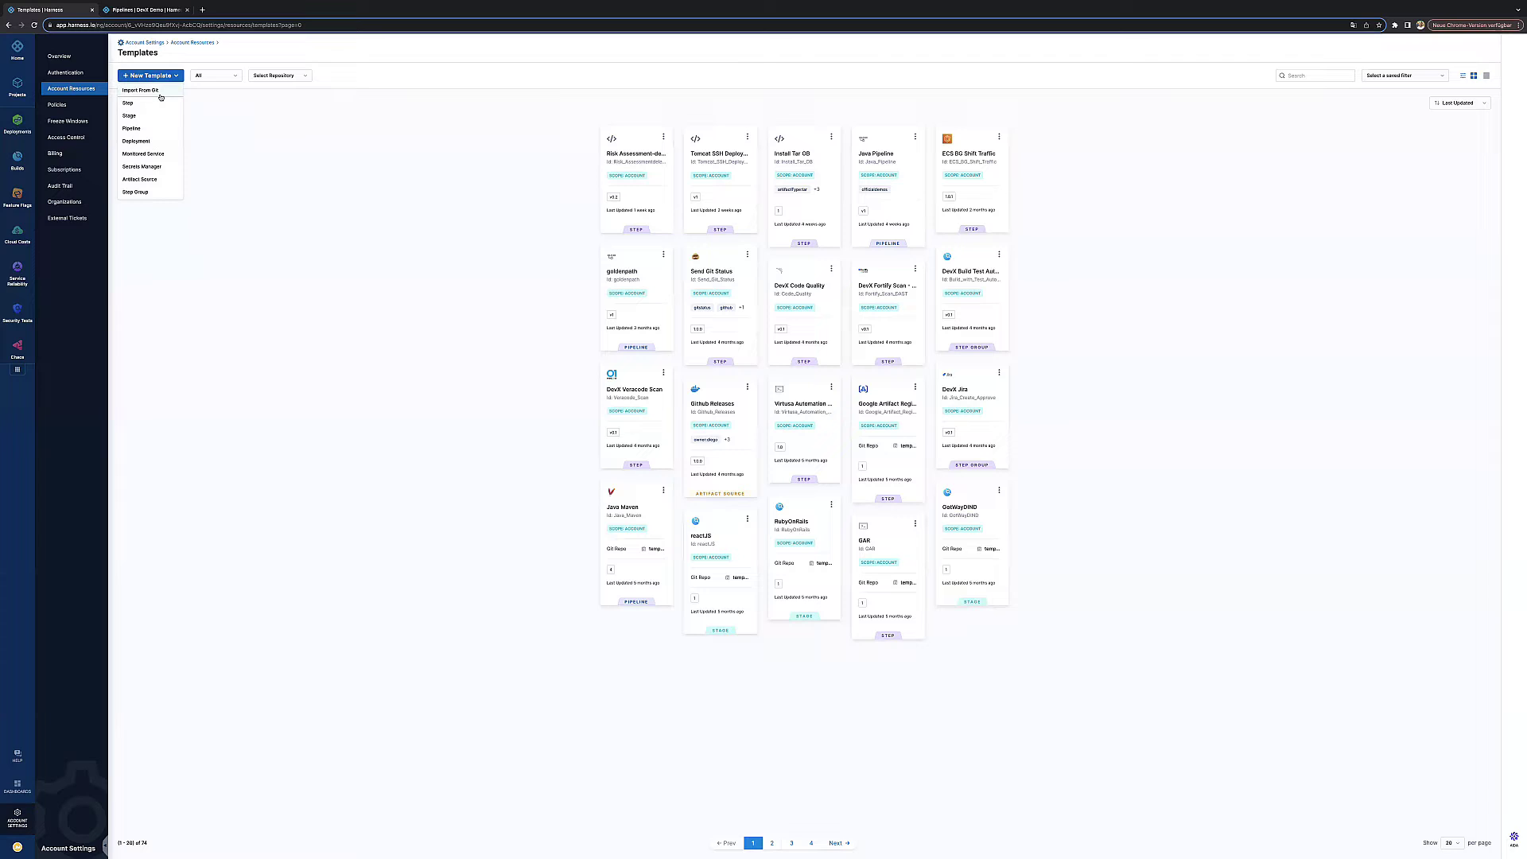
left_click(129, 104)
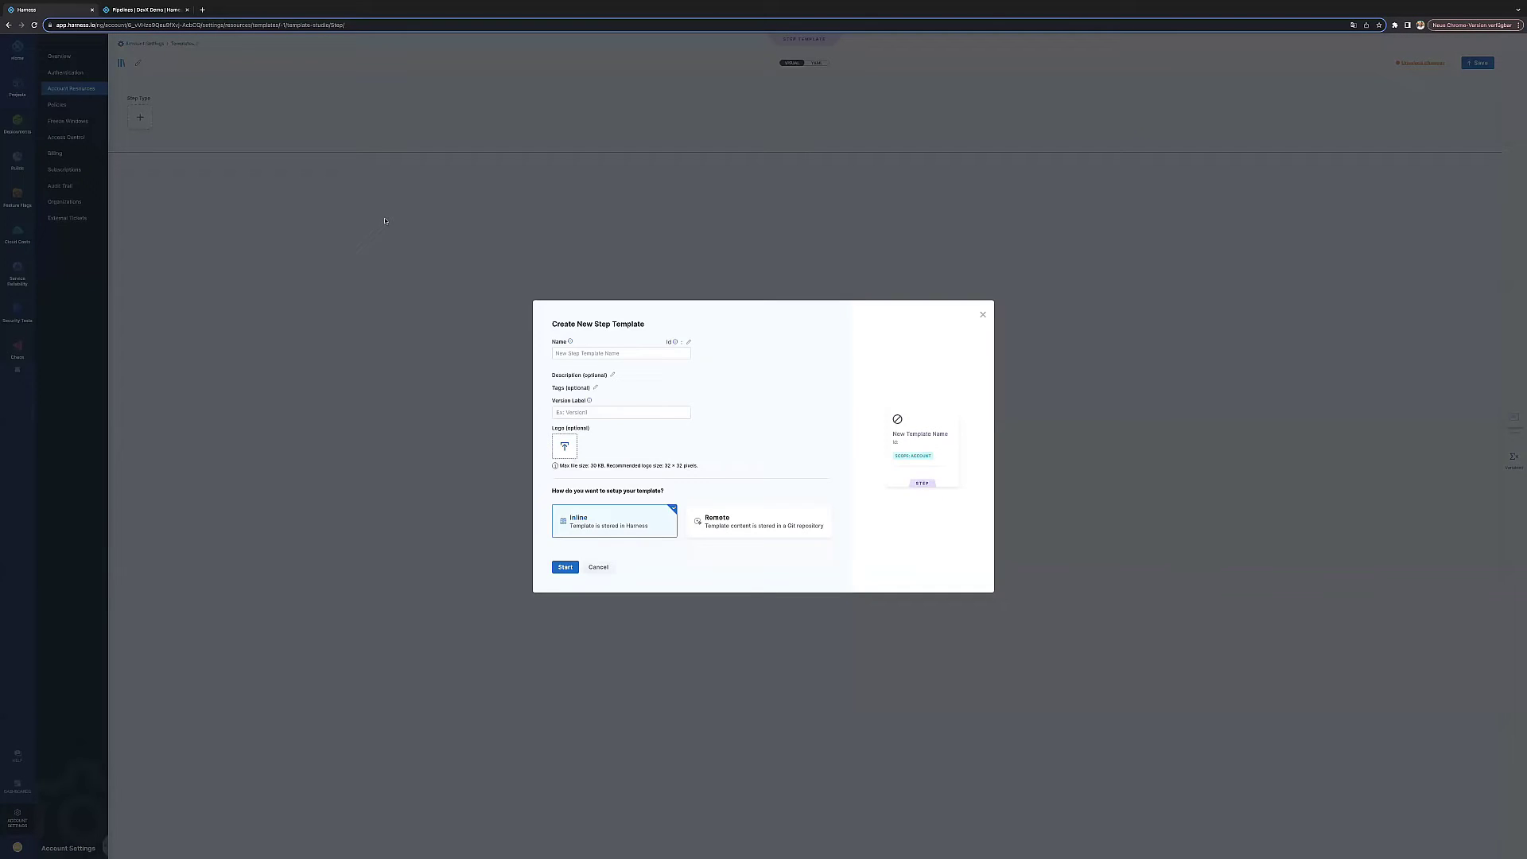
left_click(610, 353)
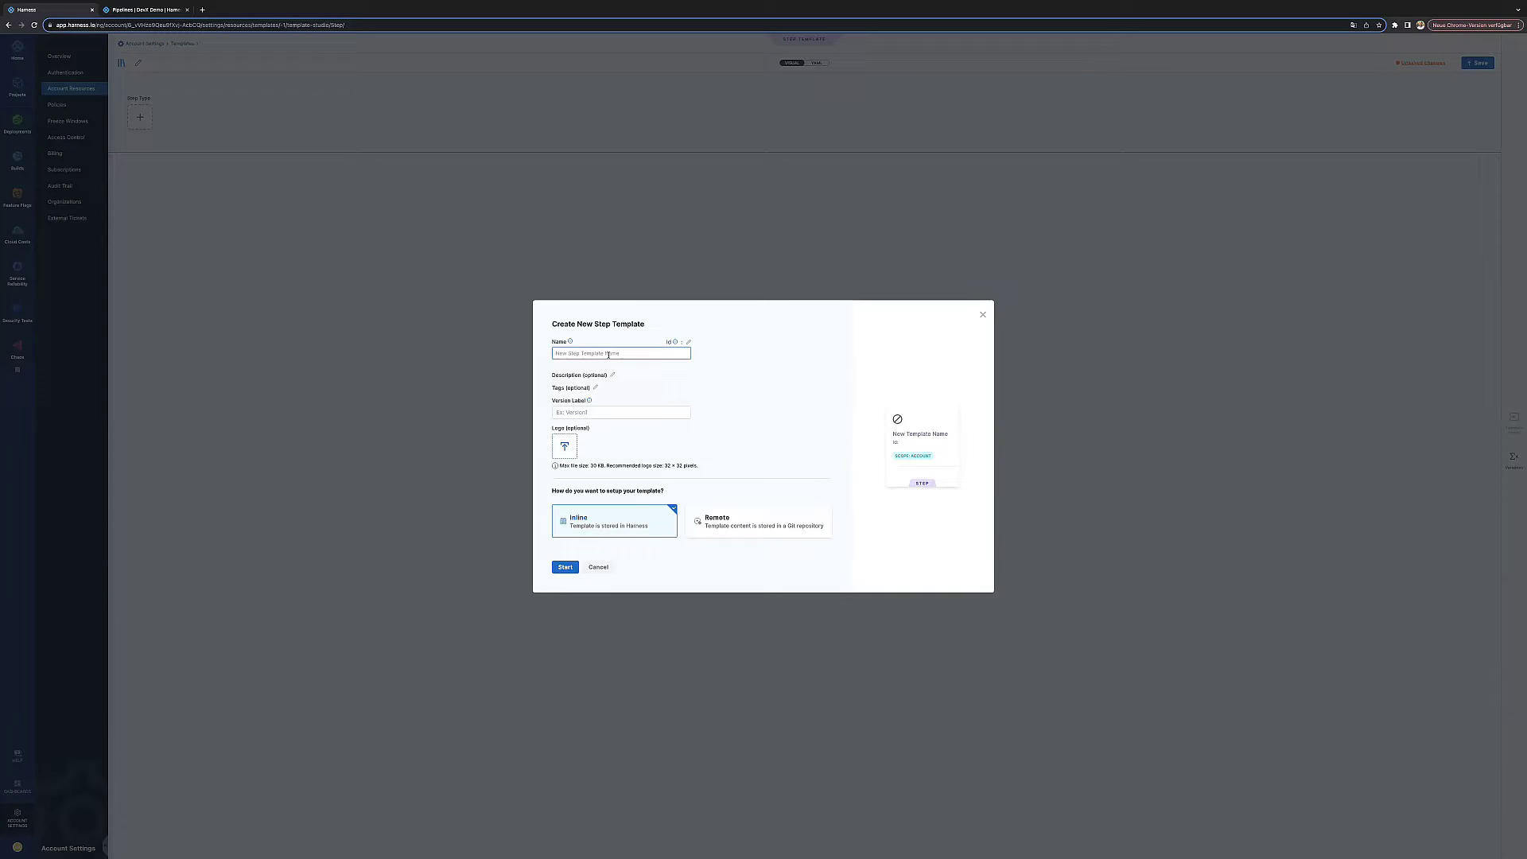
type("Template Tes")
type("t")
left_click(622, 413)
type("1")
left_click(617, 446)
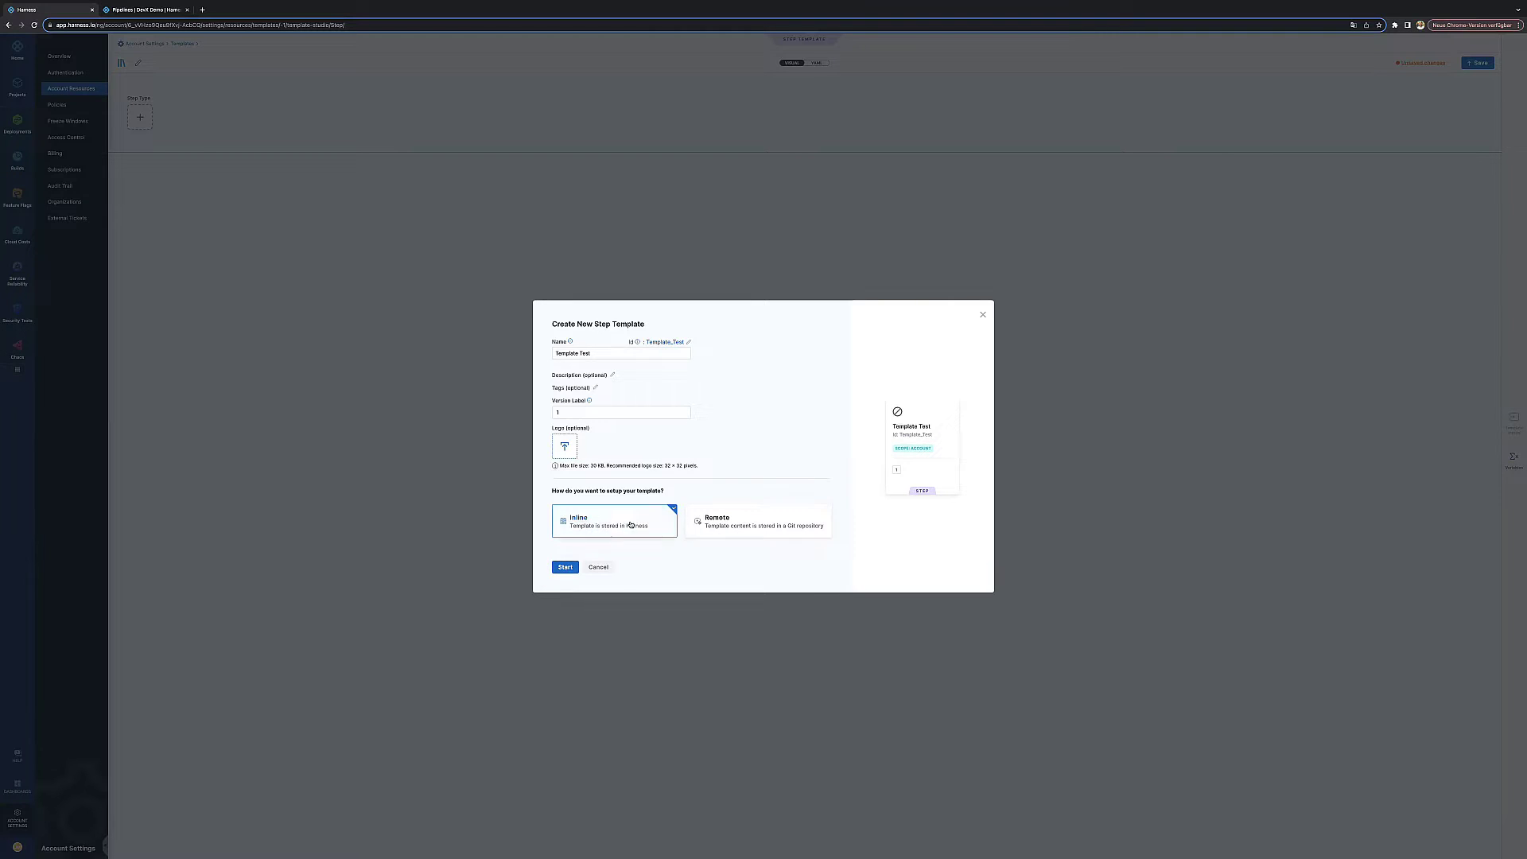
left_click(564, 568)
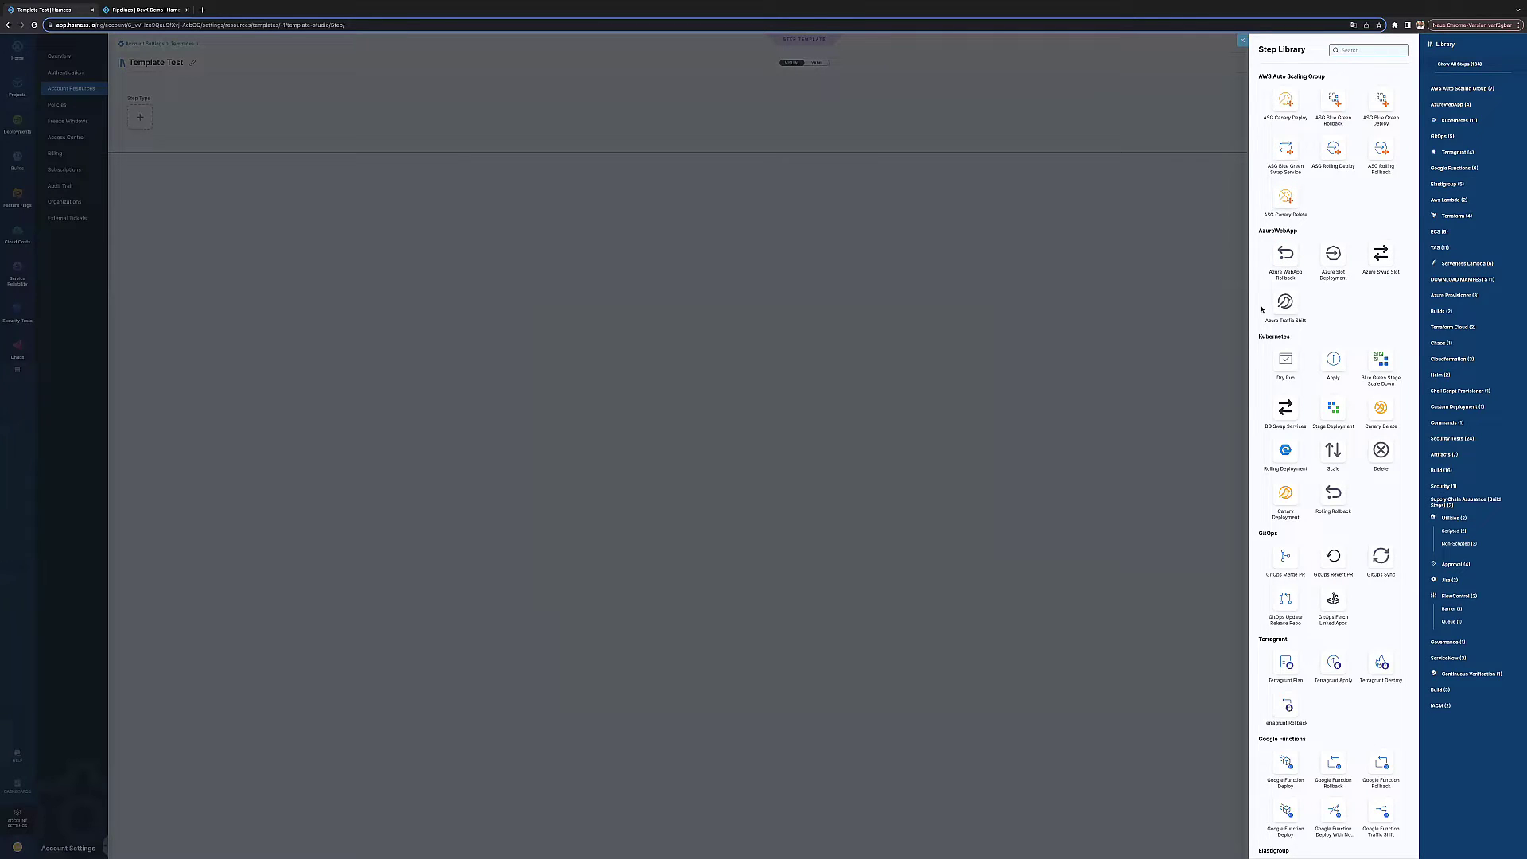
scroll(1261, 307, "down", 3)
scroll(1262, 308, "down", 2)
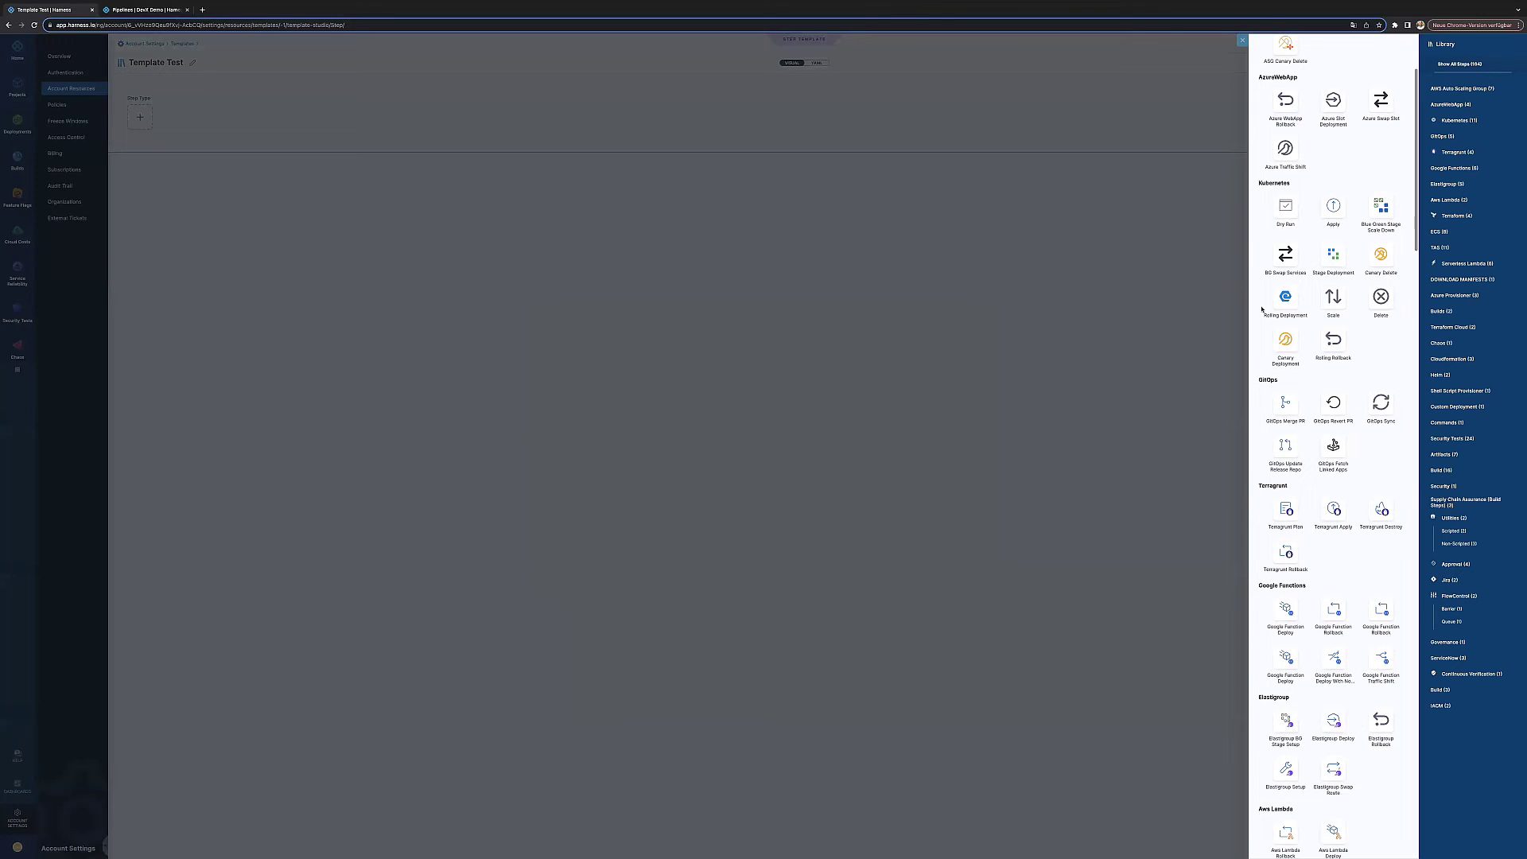
scroll(1334, 406, "down", 2)
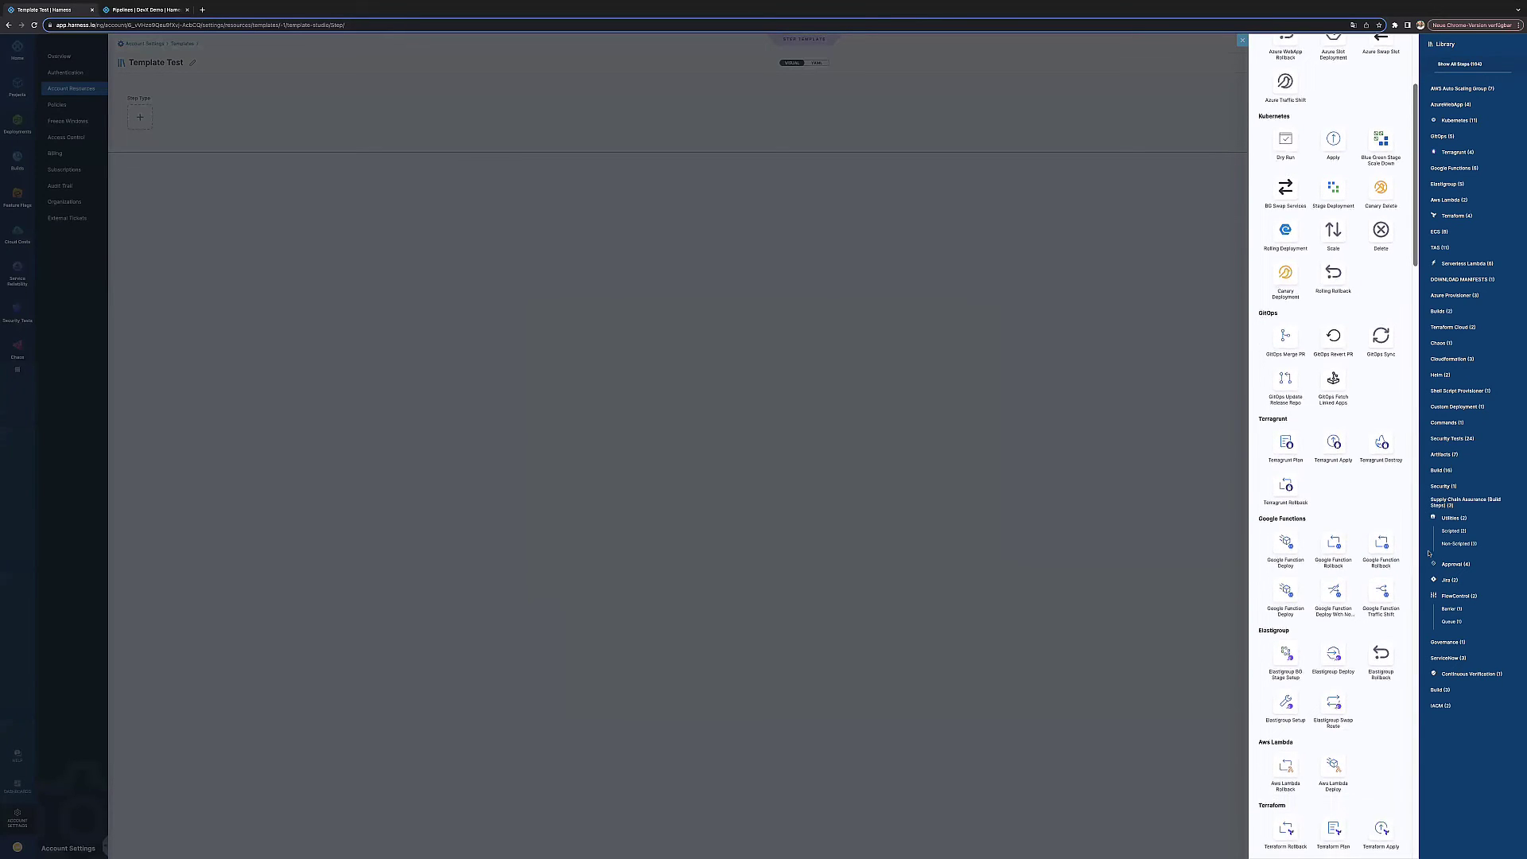
Narrow the step library to the Utilities category
left_click(1461, 518)
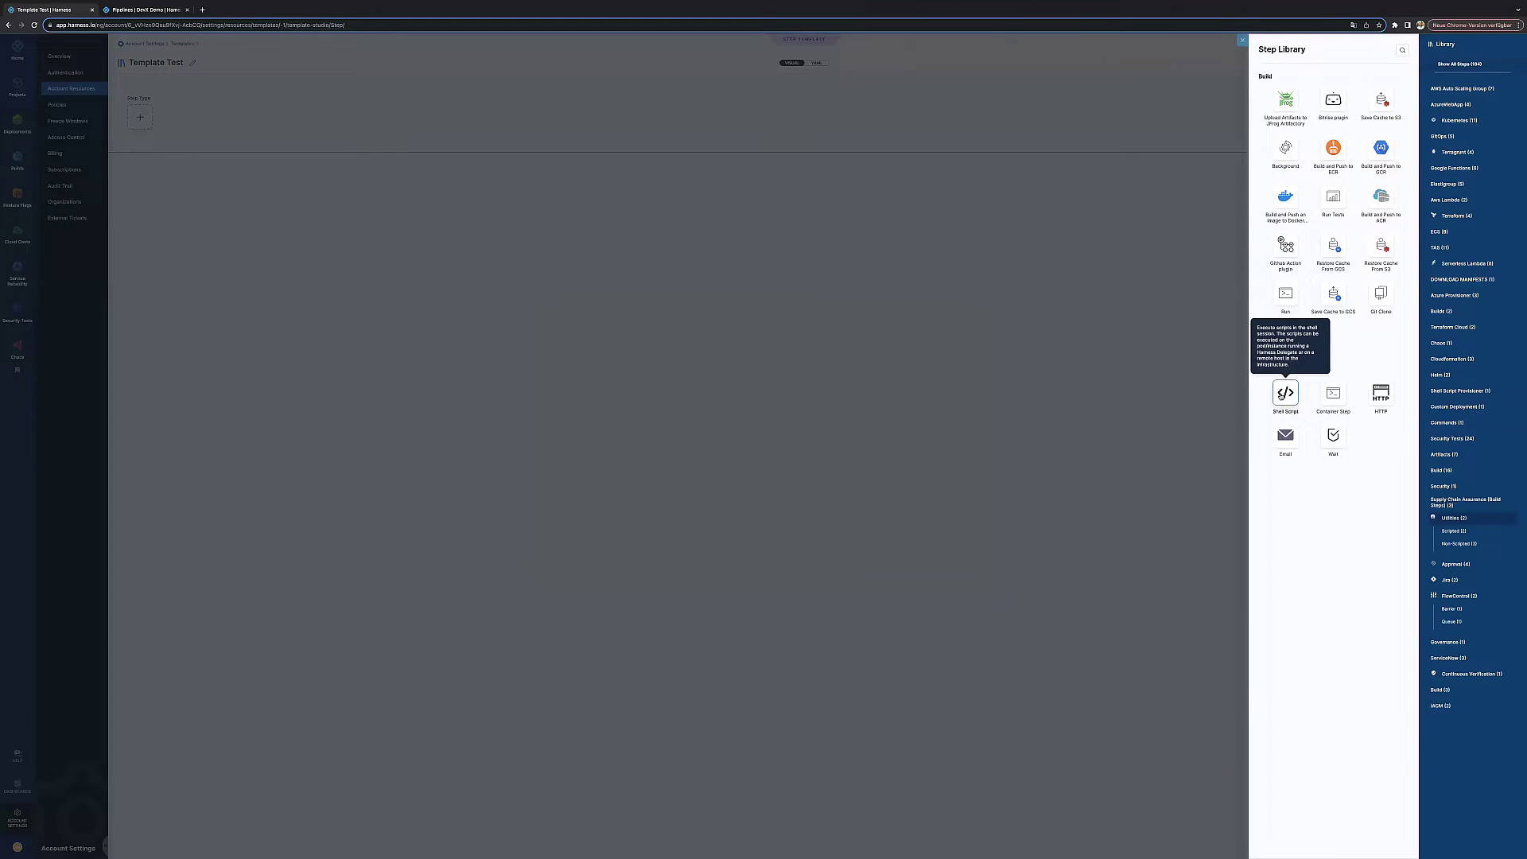
Make Template Test a Bash Shell Script echoing 'Hello World', with optional configuration expanded
left_click(1286, 393)
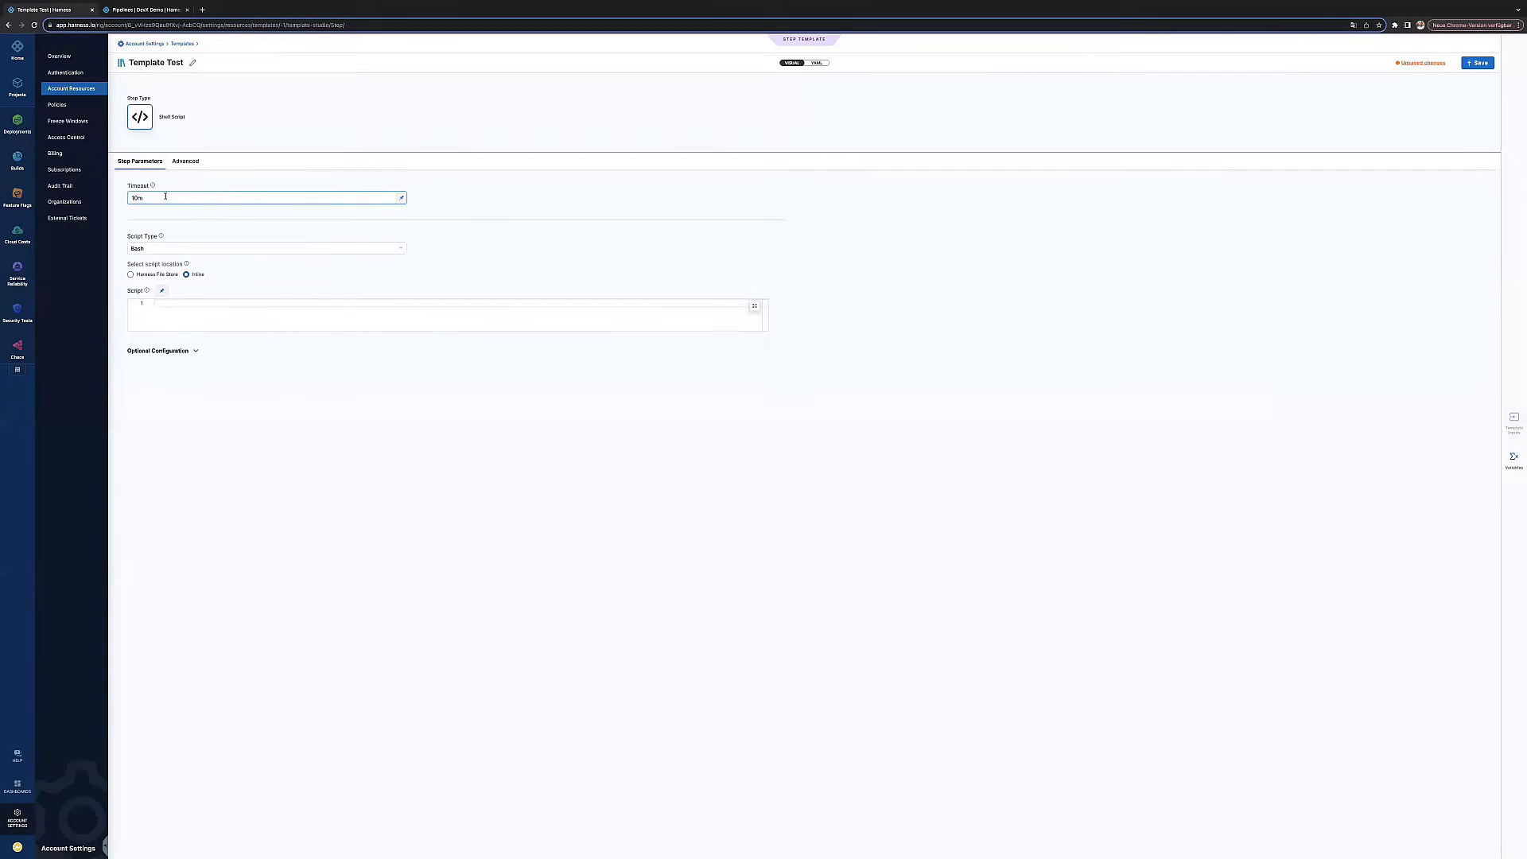
left_click(159, 248)
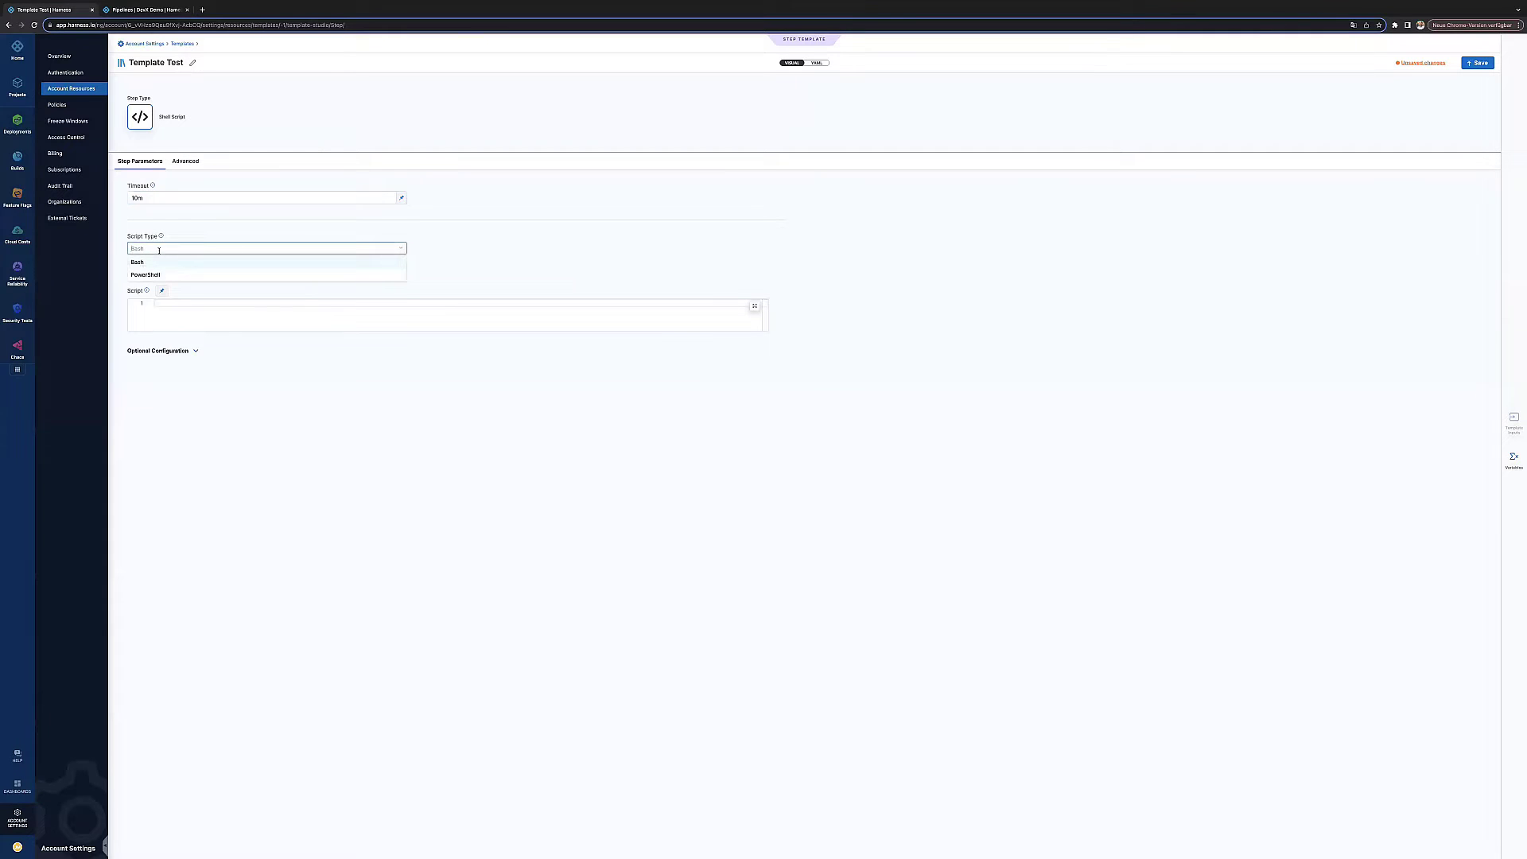
left_click(144, 262)
type("ec")
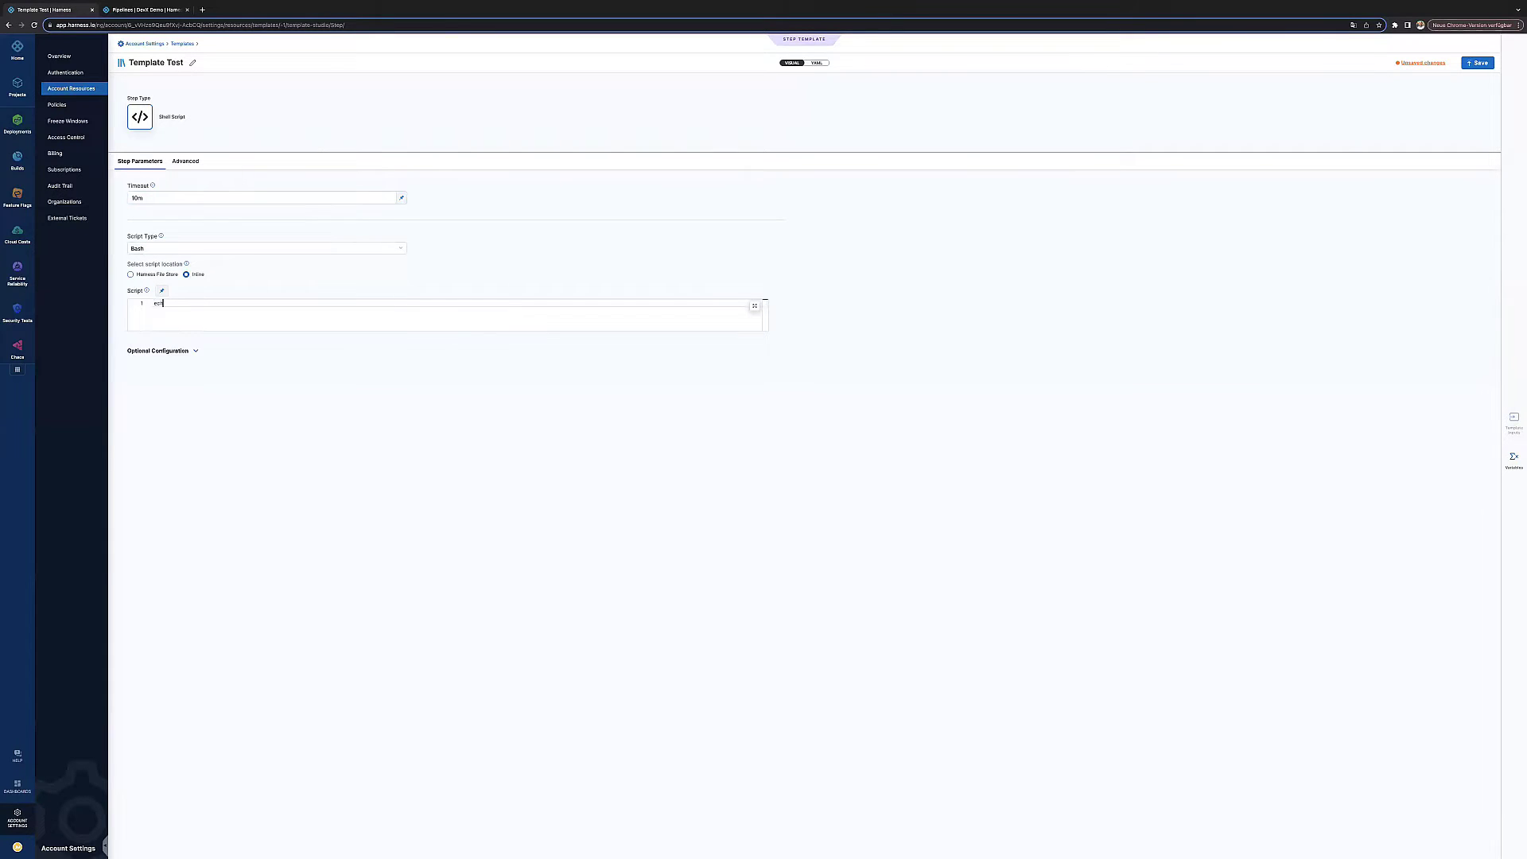
type("o \"He")
type("llo World")
left_click(199, 350)
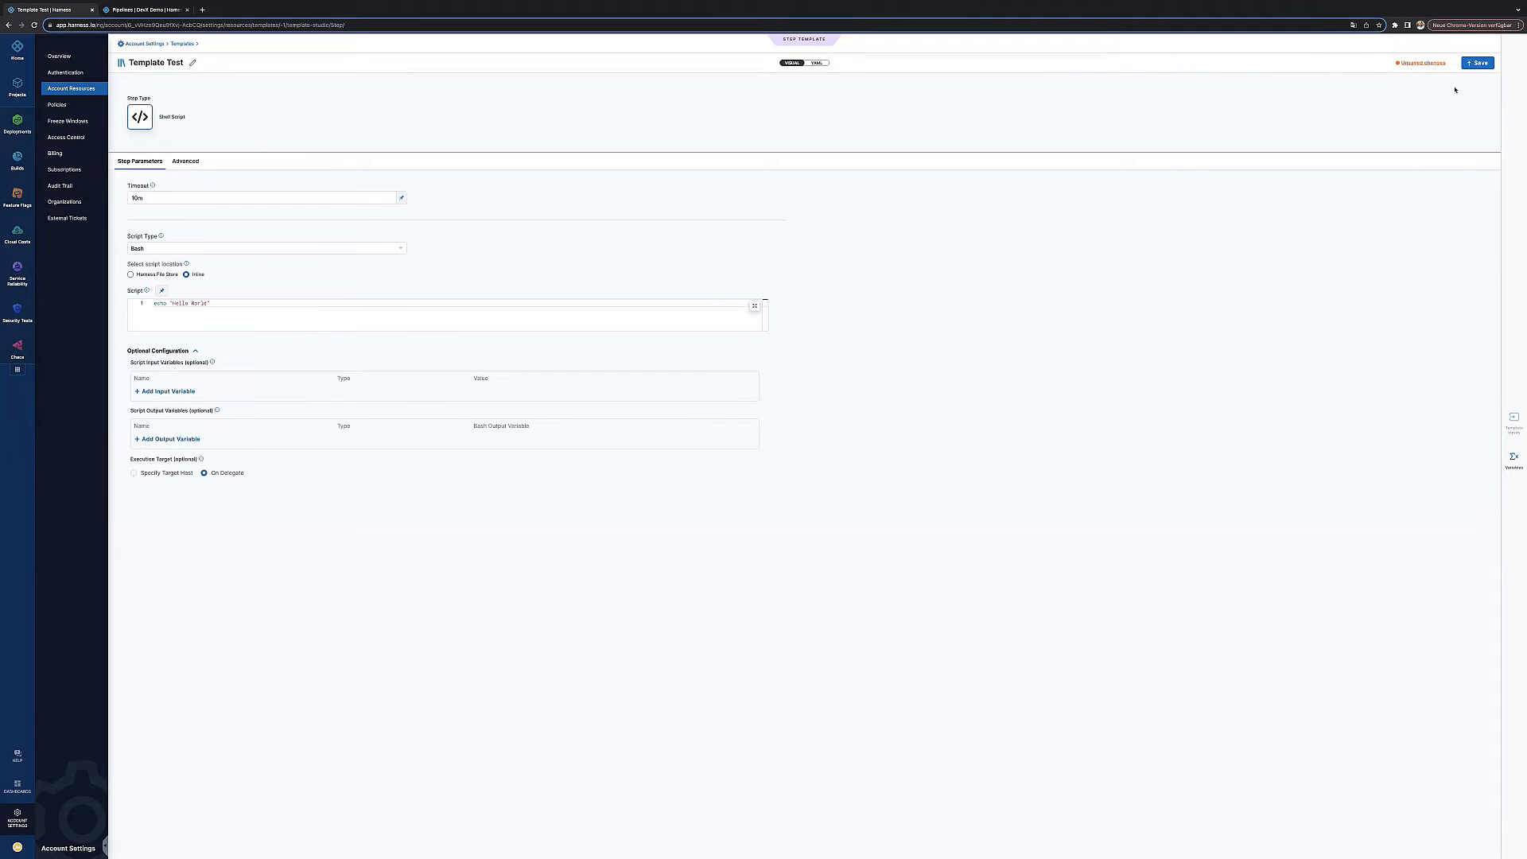
Save Template Test as a stable version, then go to the Deployments overview
left_click(1477, 62)
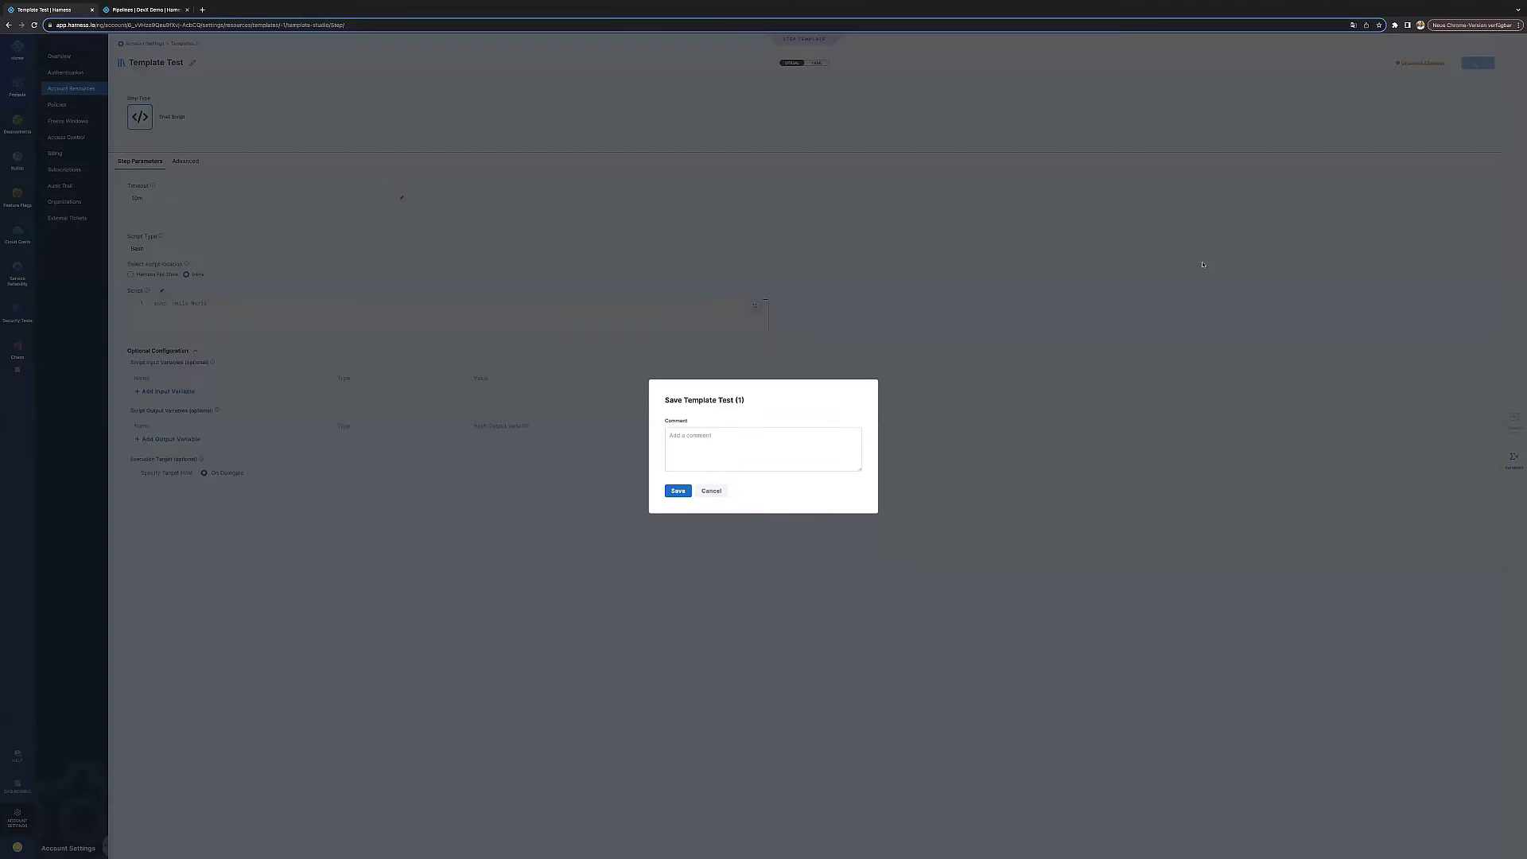
left_click(678, 491)
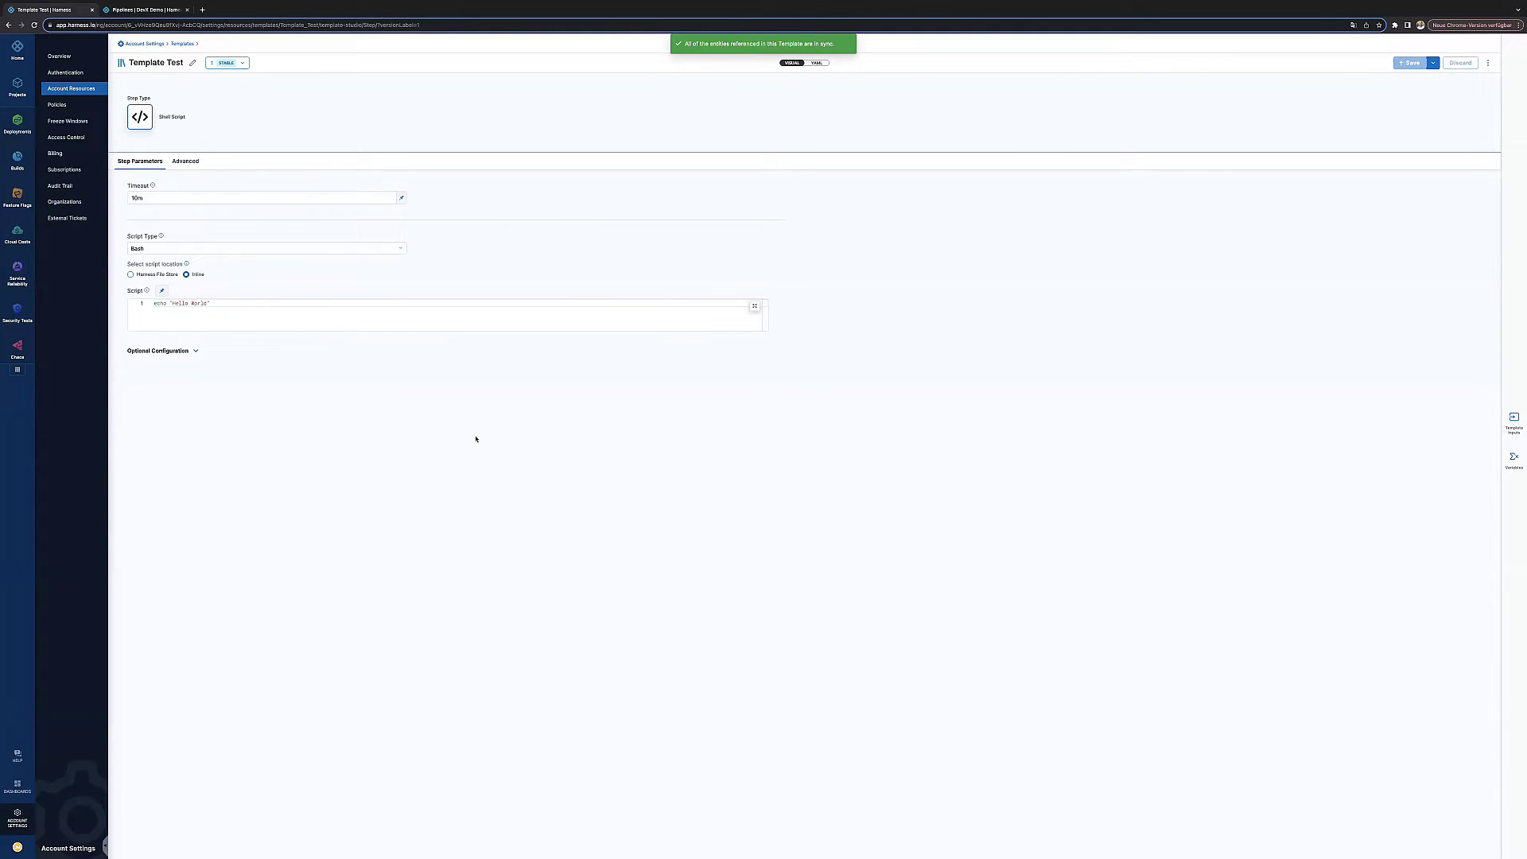
left_click(17, 123)
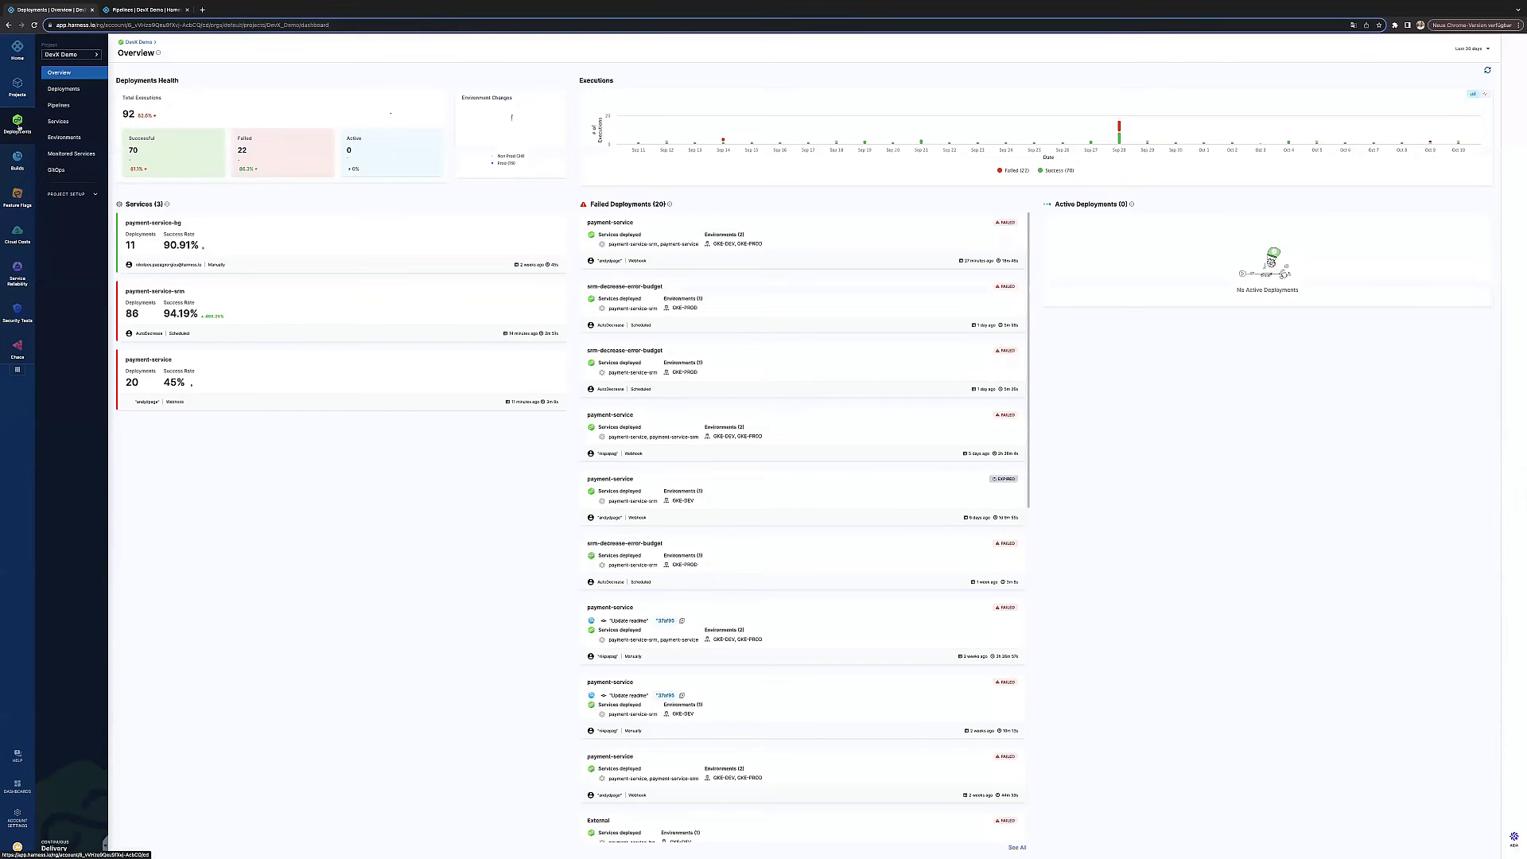
From the Pipelines list, start creating a new pipeline
left_click(61, 105)
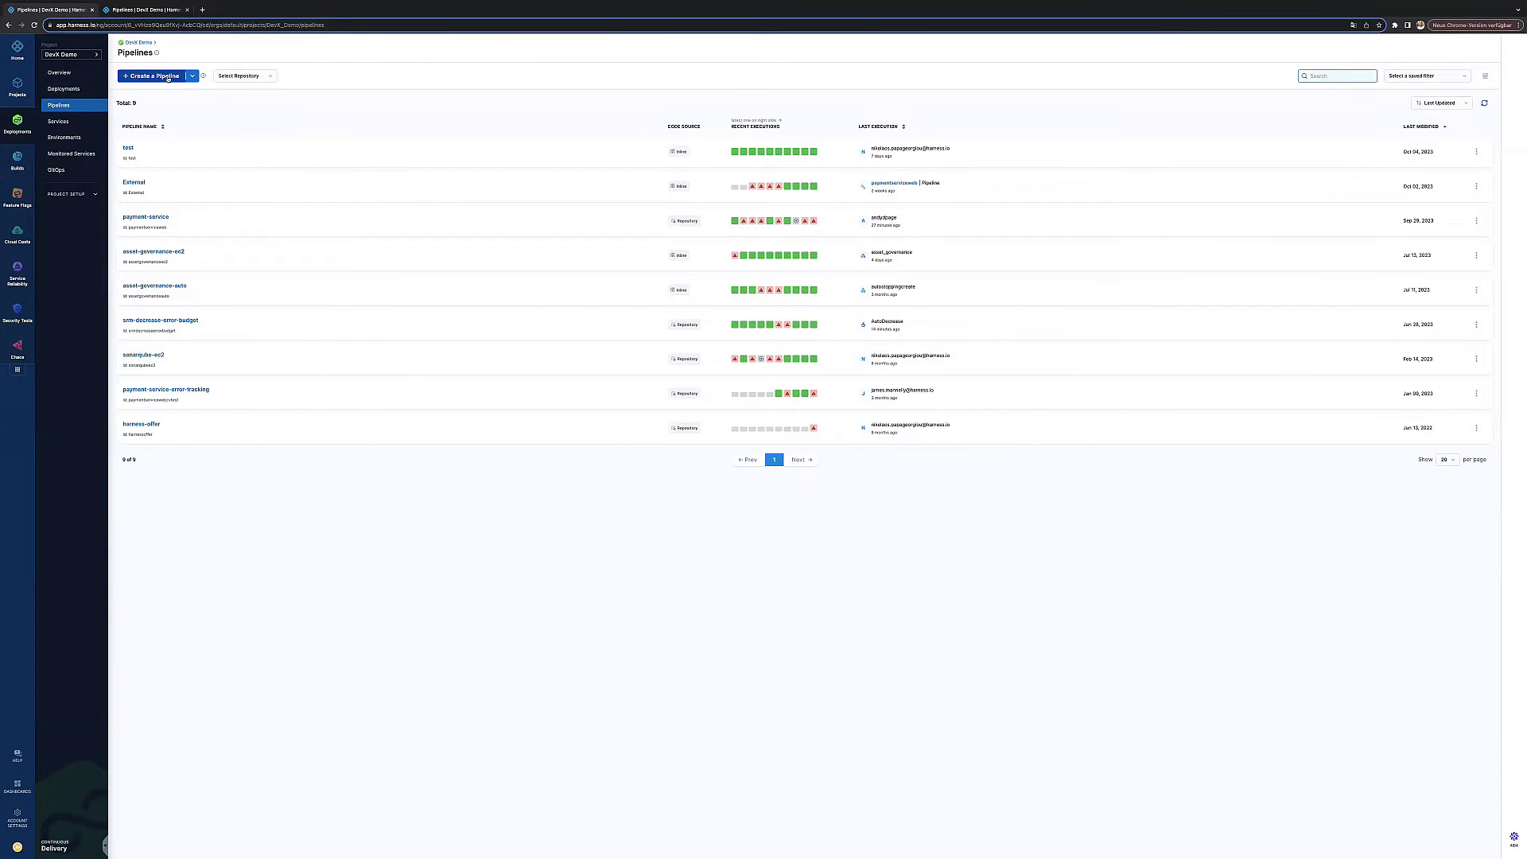
left_click(191, 77)
left_click(156, 77)
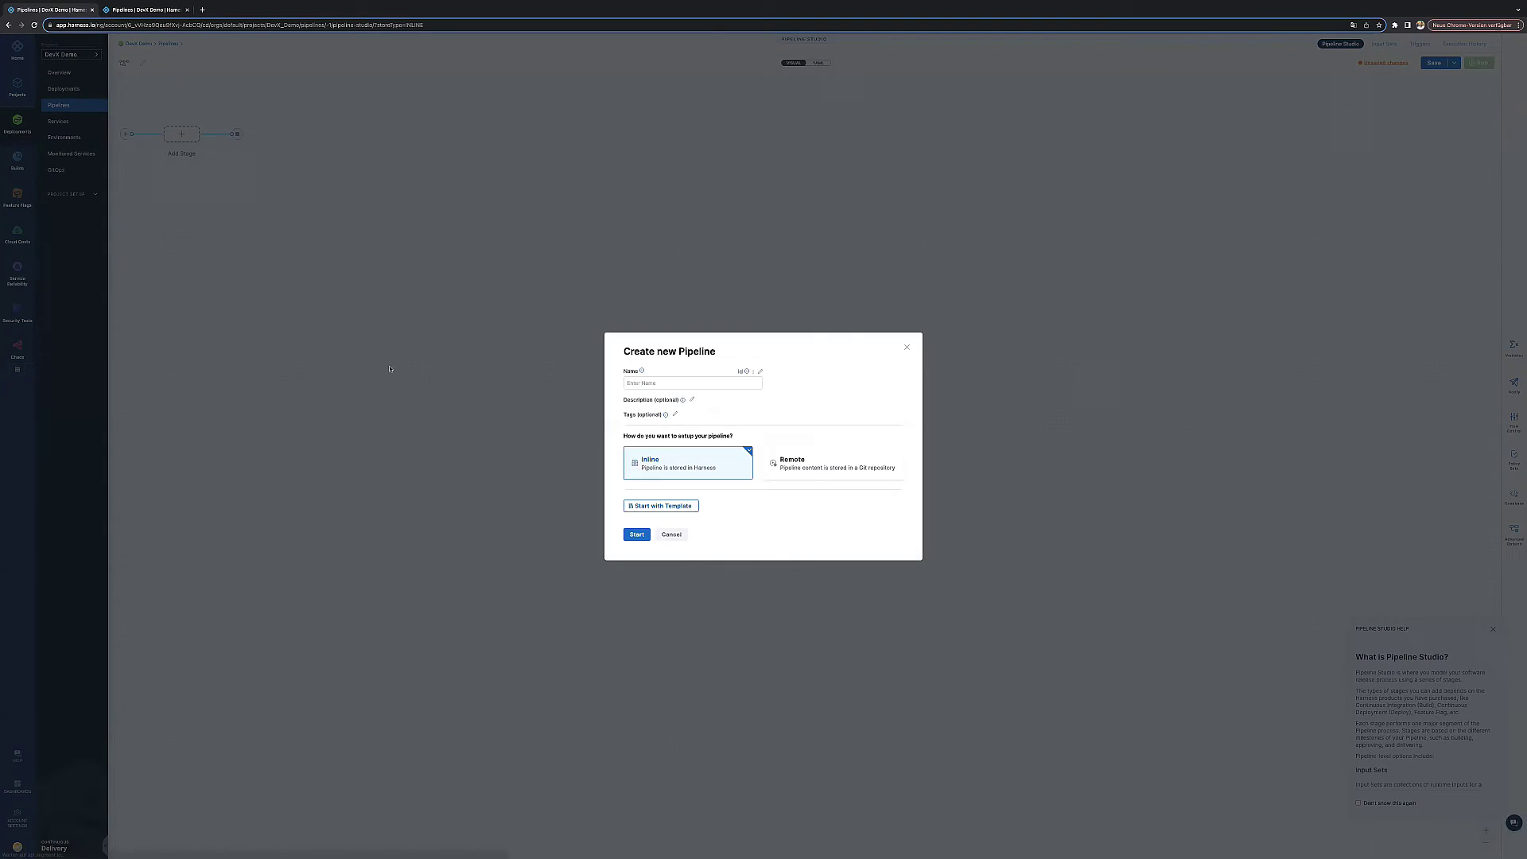
Name the new pipeline 'Templated Pipeline' and choose to start it from a template
left_click(675, 384)
type("Template")
type("d Pipeline")
left_click(673, 507)
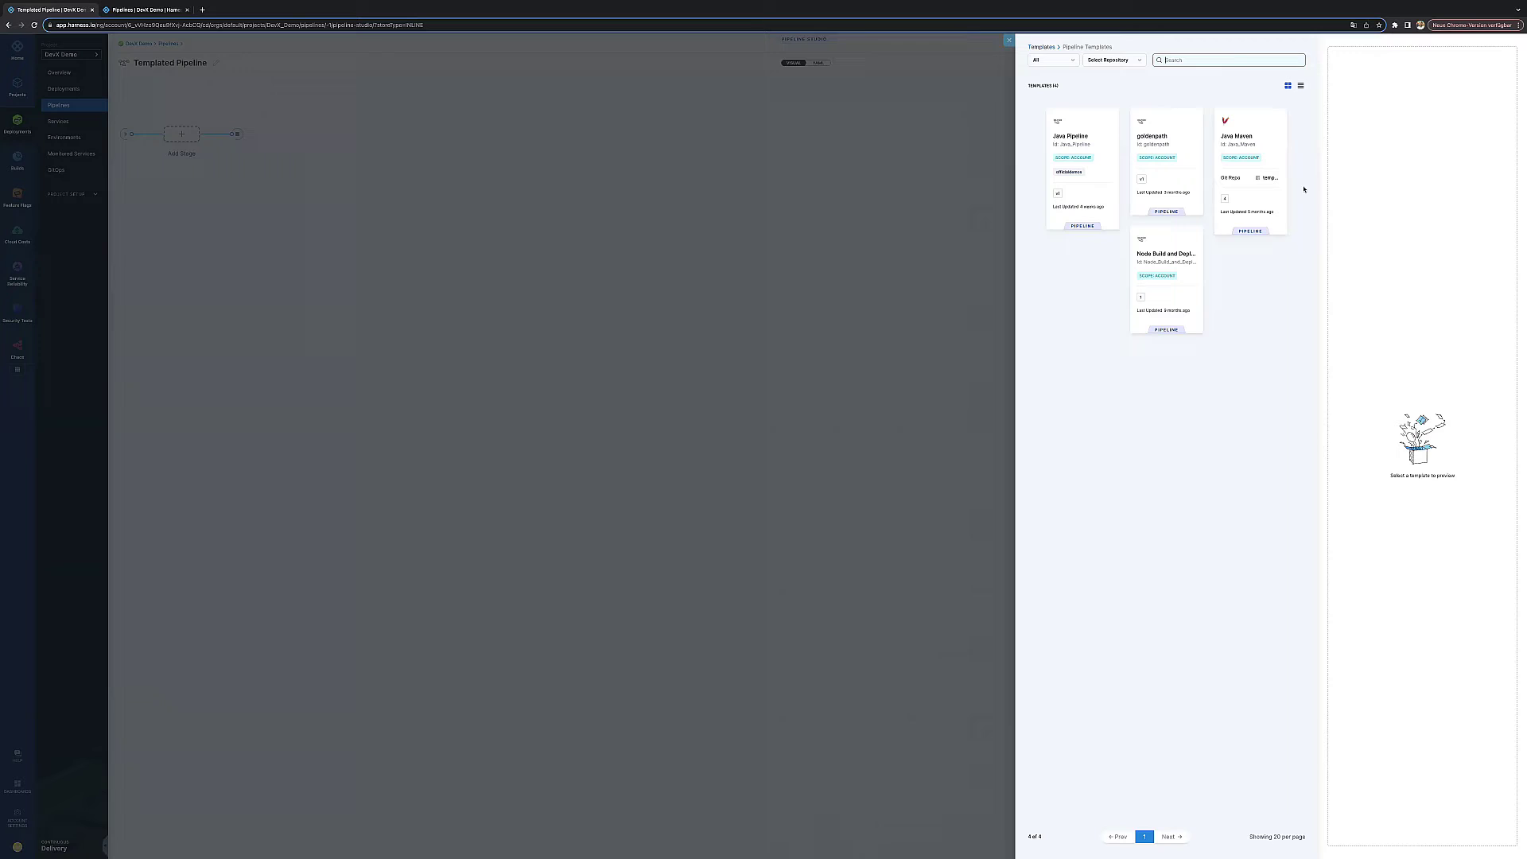
Apply the Java Pipeline template to Templated Pipeline, then head back to Pipelines
left_click(1083, 145)
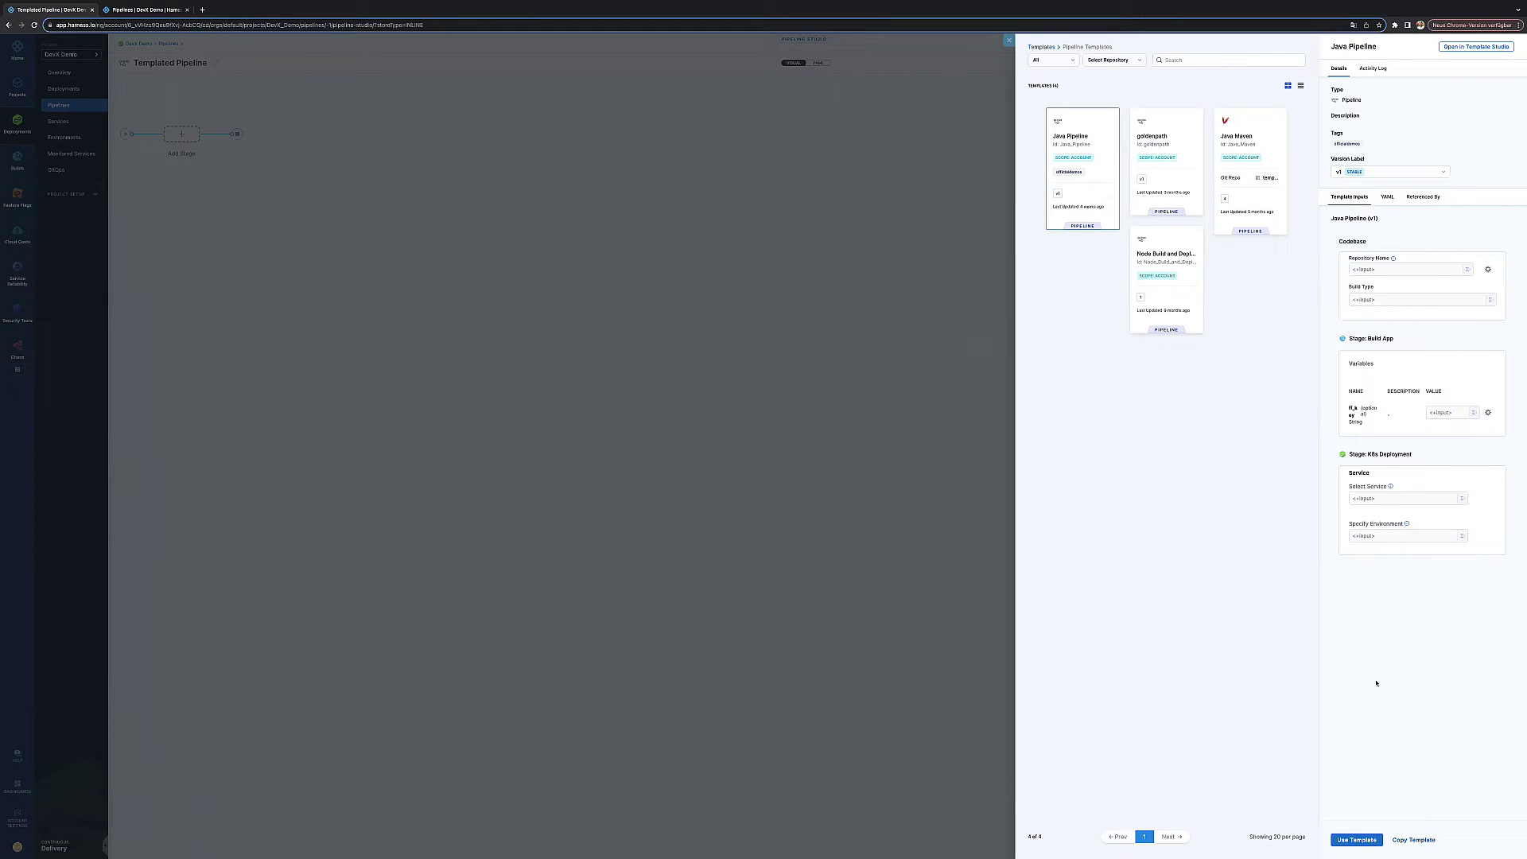
left_click(1350, 840)
left_click(1357, 841)
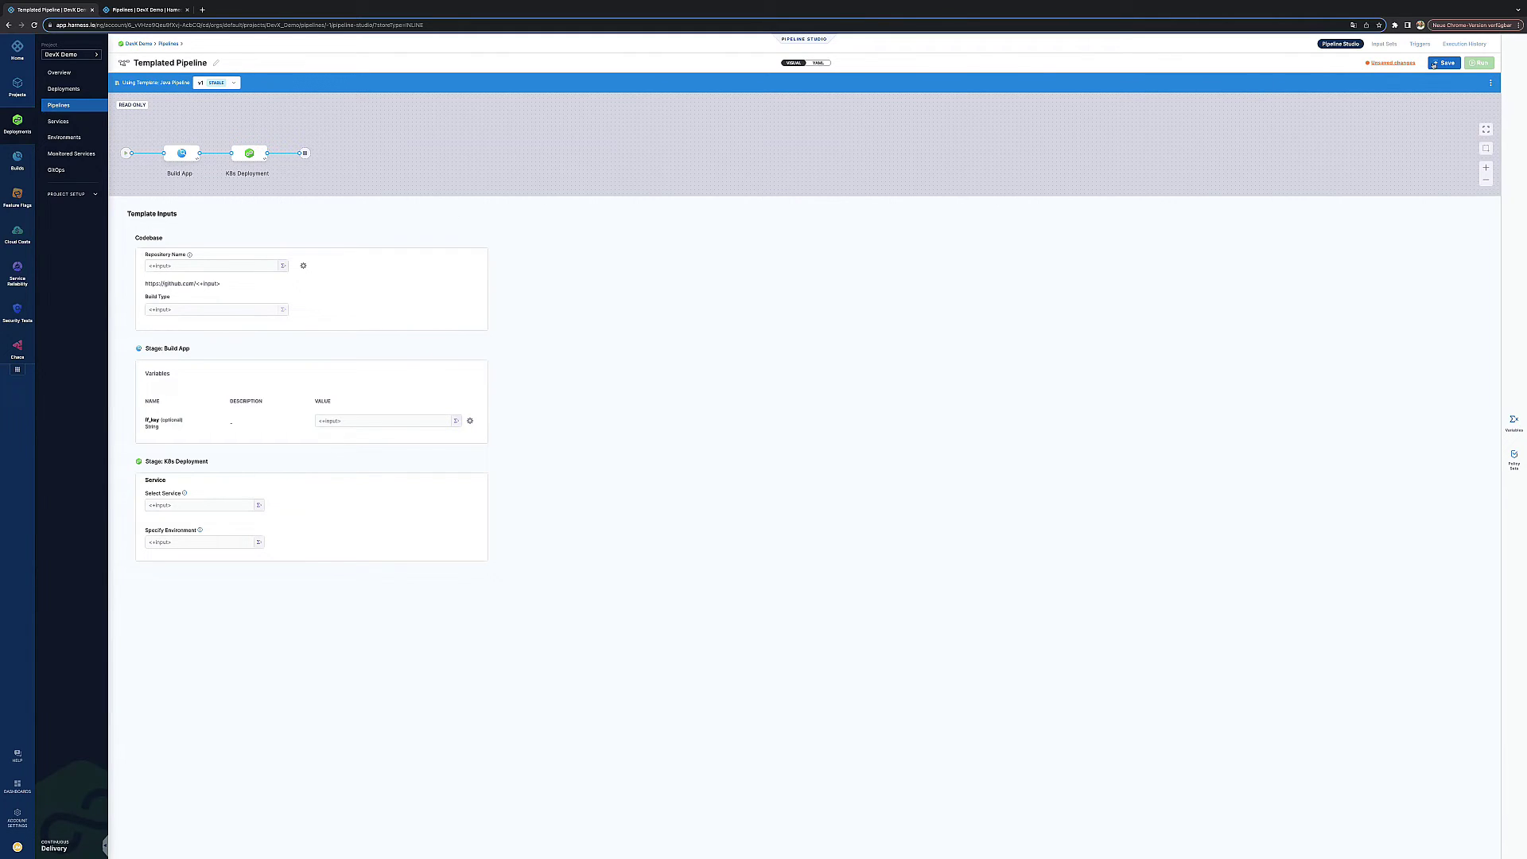
left_click(66, 90)
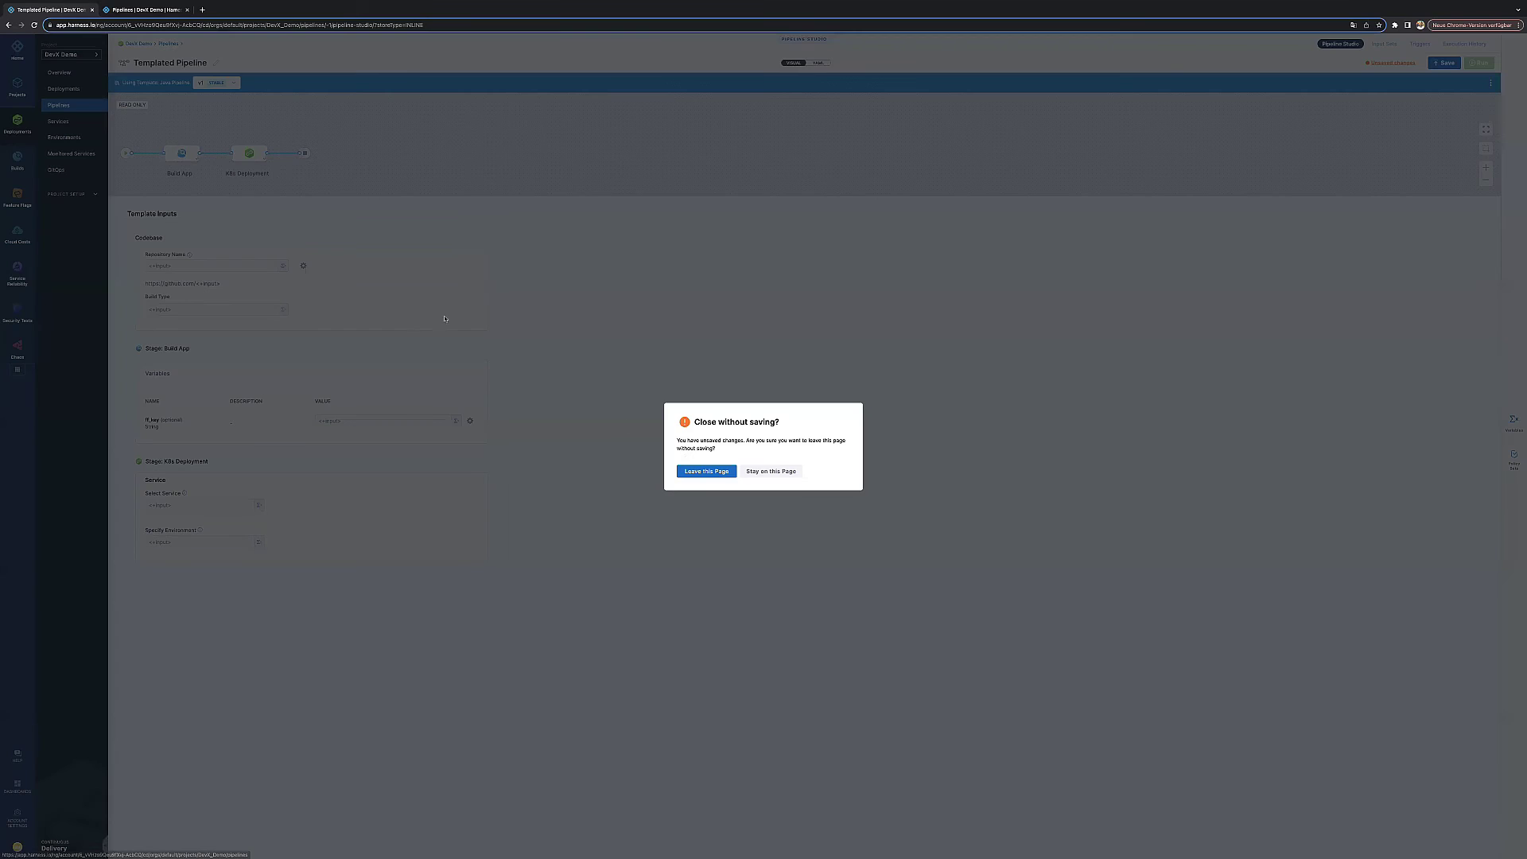
Discard the unsaved pipeline and restart 'Templated Pipeline' from a template, previewing Java Pipeline
left_click(708, 471)
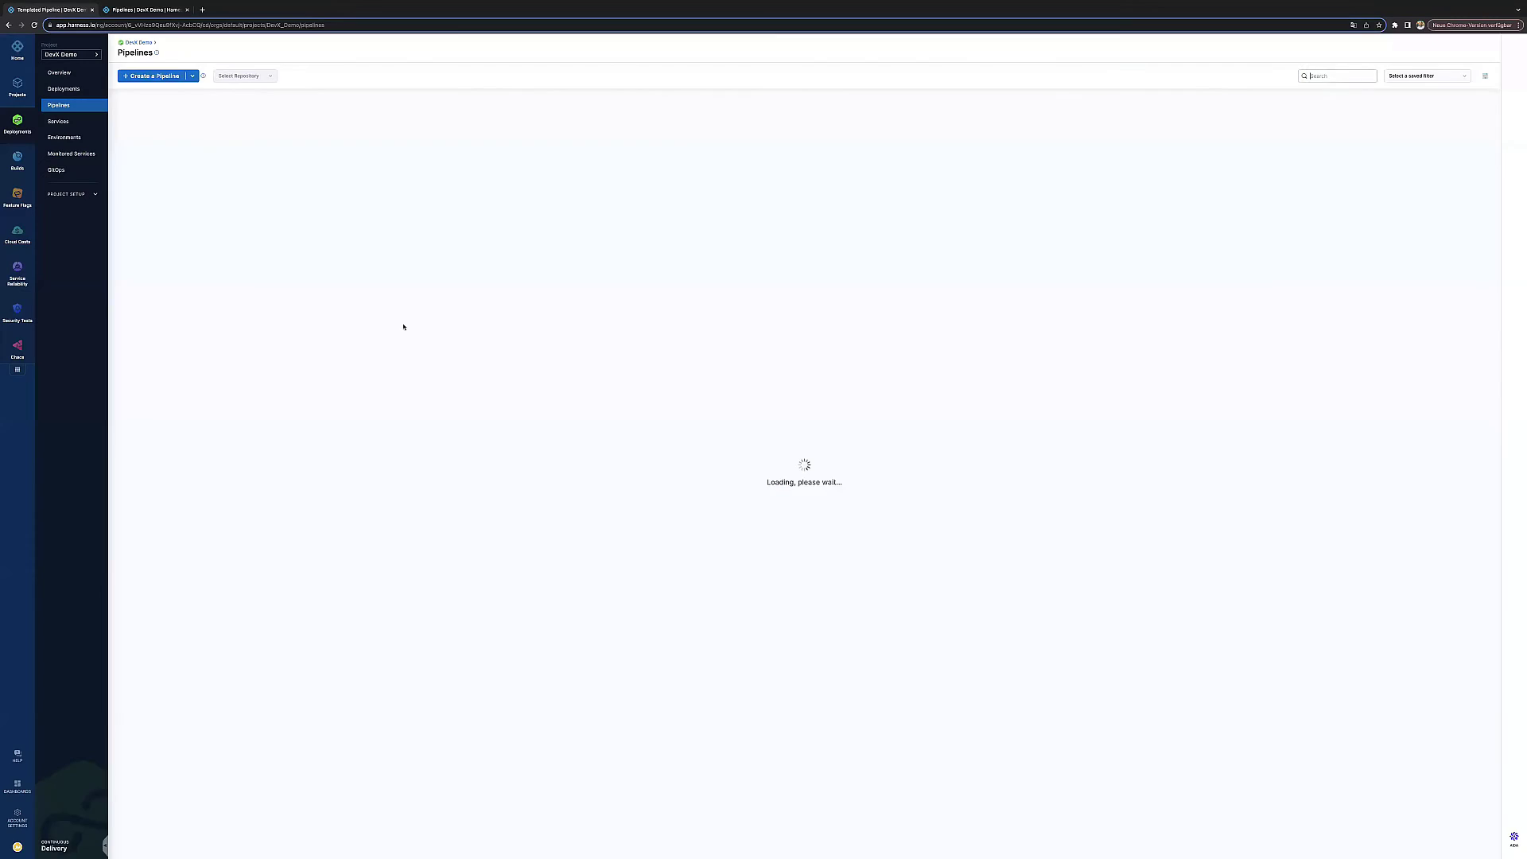
left_click(155, 76)
type("Test")
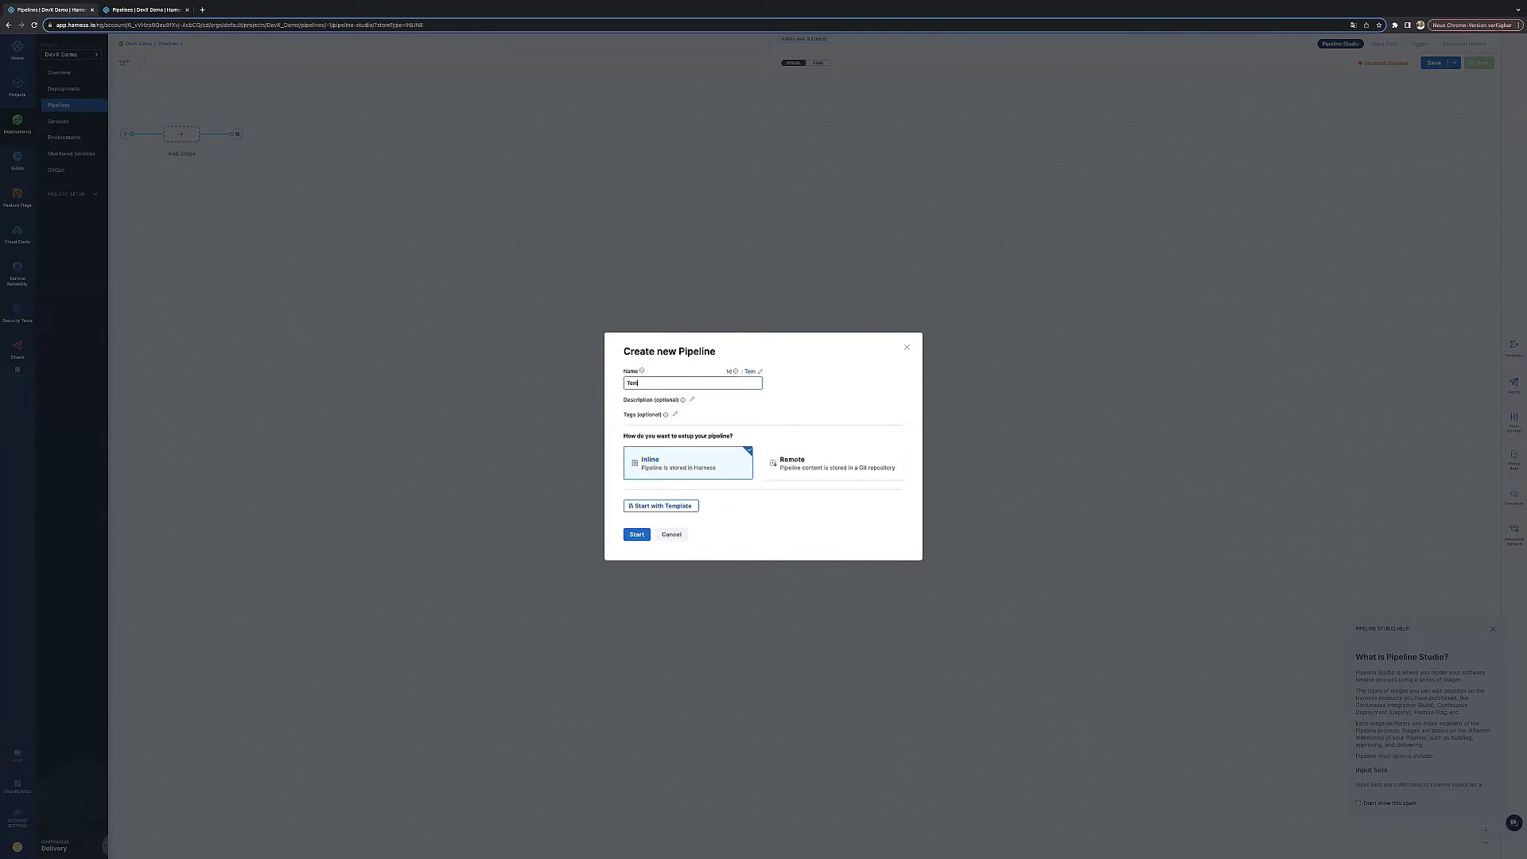
type("Templates")
type(" Pipeline")
left_click(641, 505)
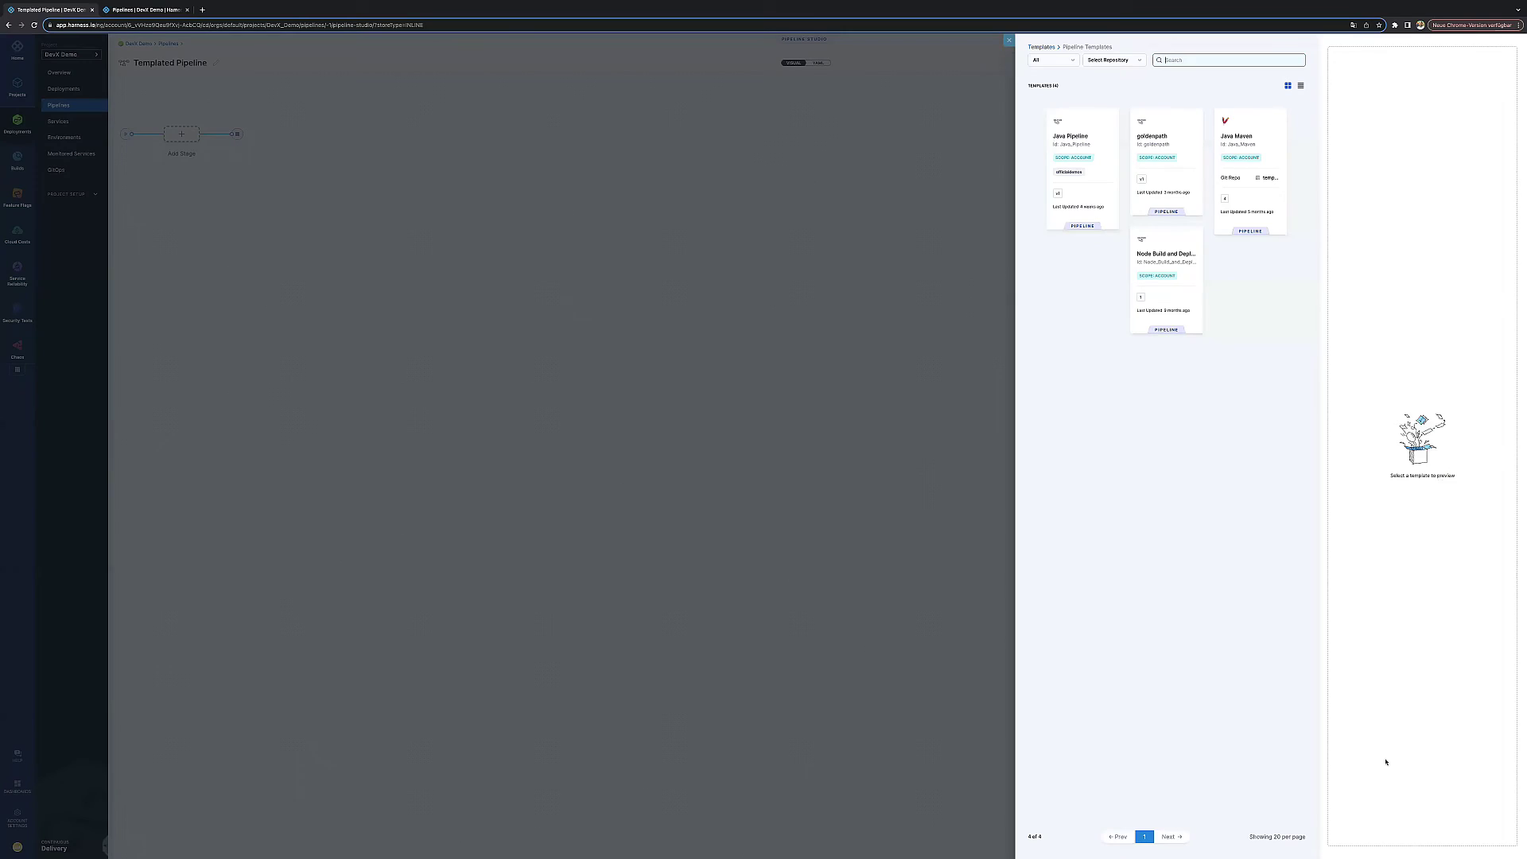
left_click(1082, 168)
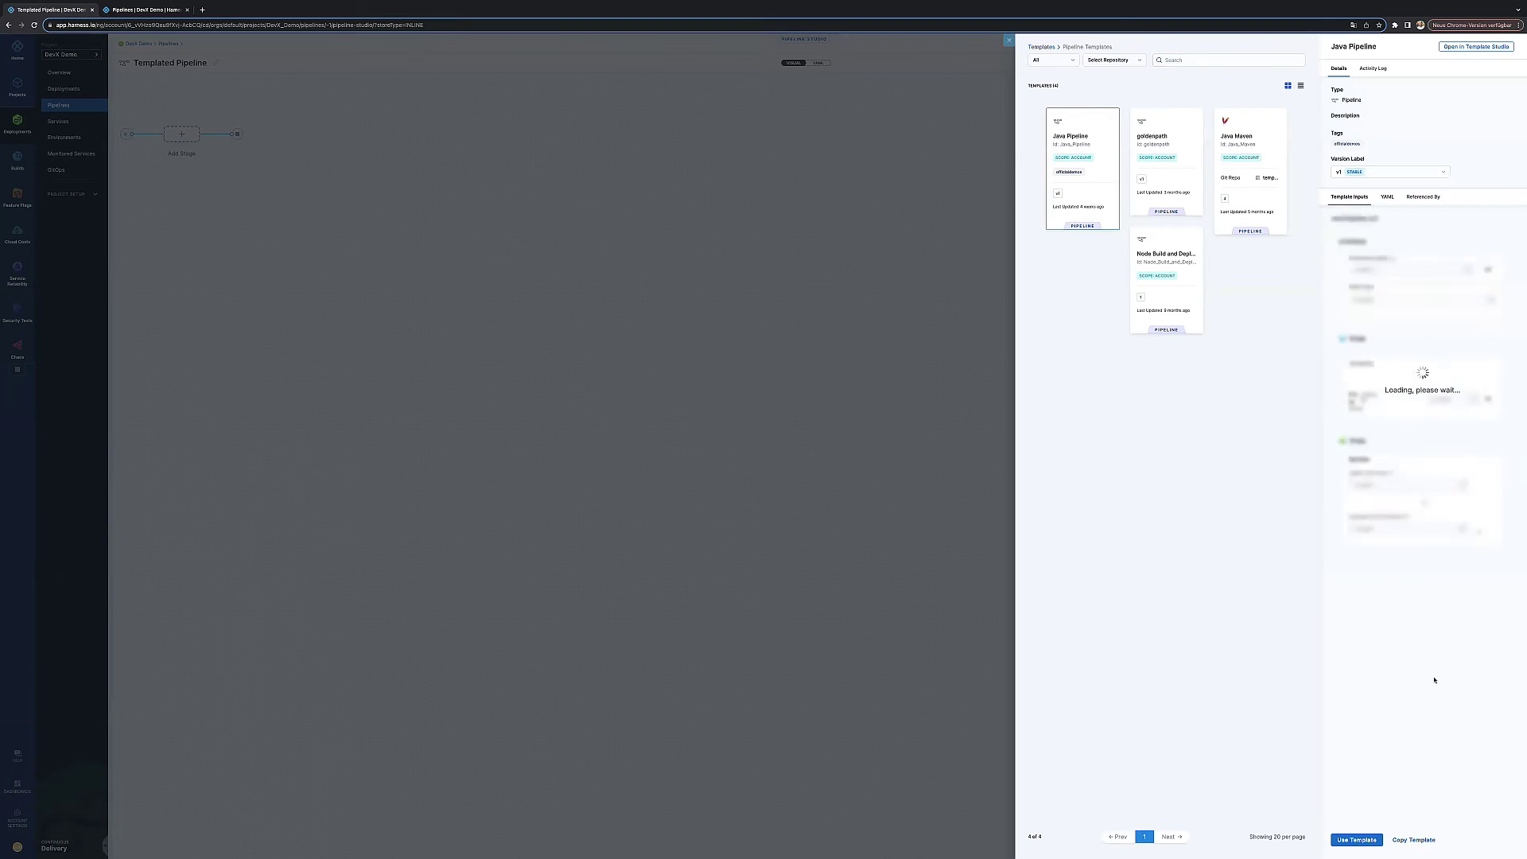
Copy the Java Pipeline stages, review Build App and K8s Deployment, then add a stage
left_click(1357, 839)
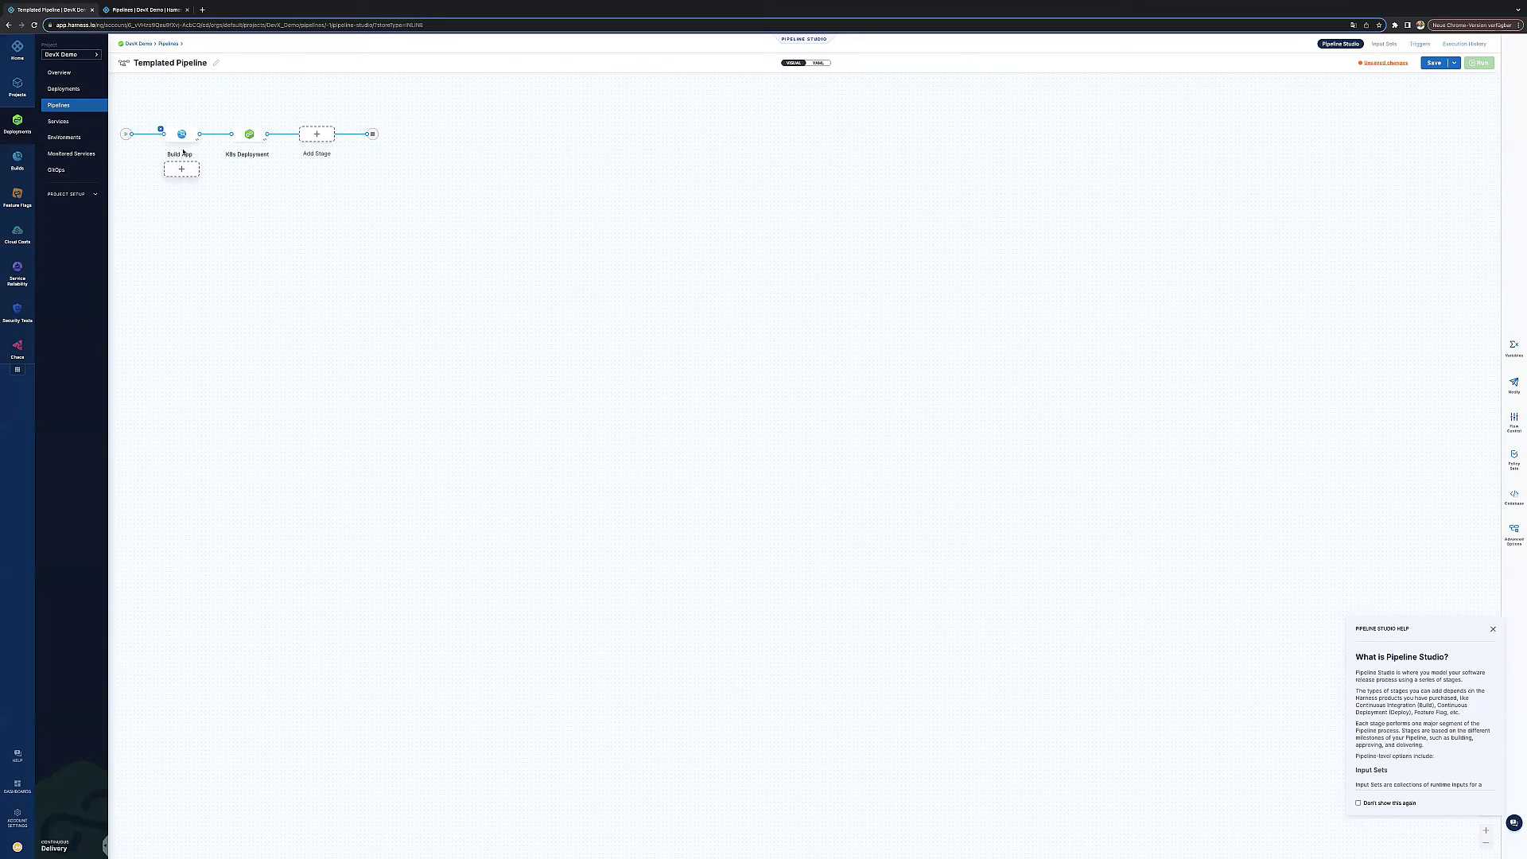
left_click(183, 133)
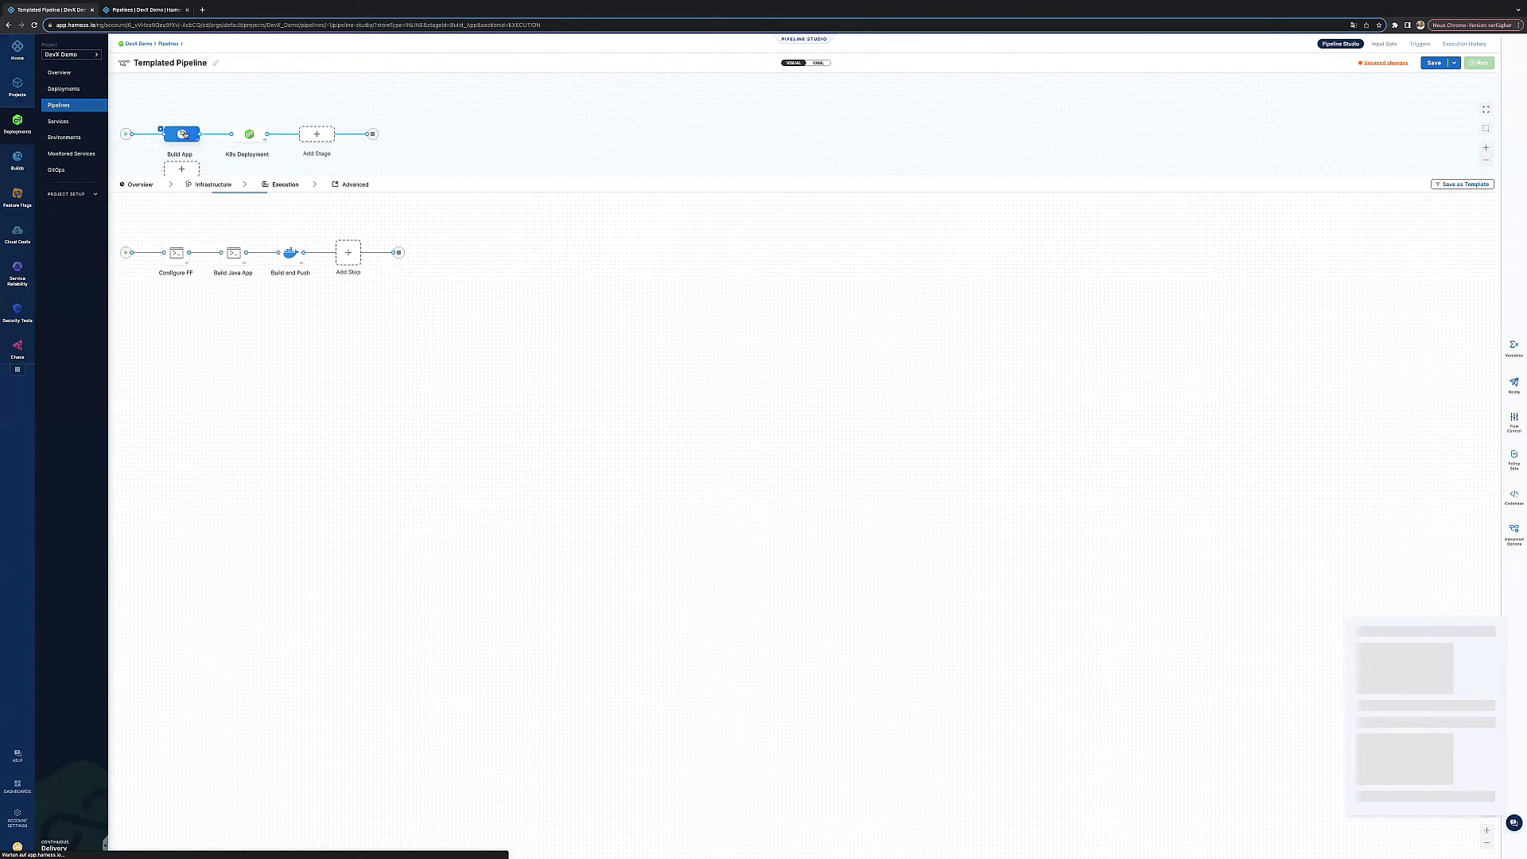
left_click(249, 136)
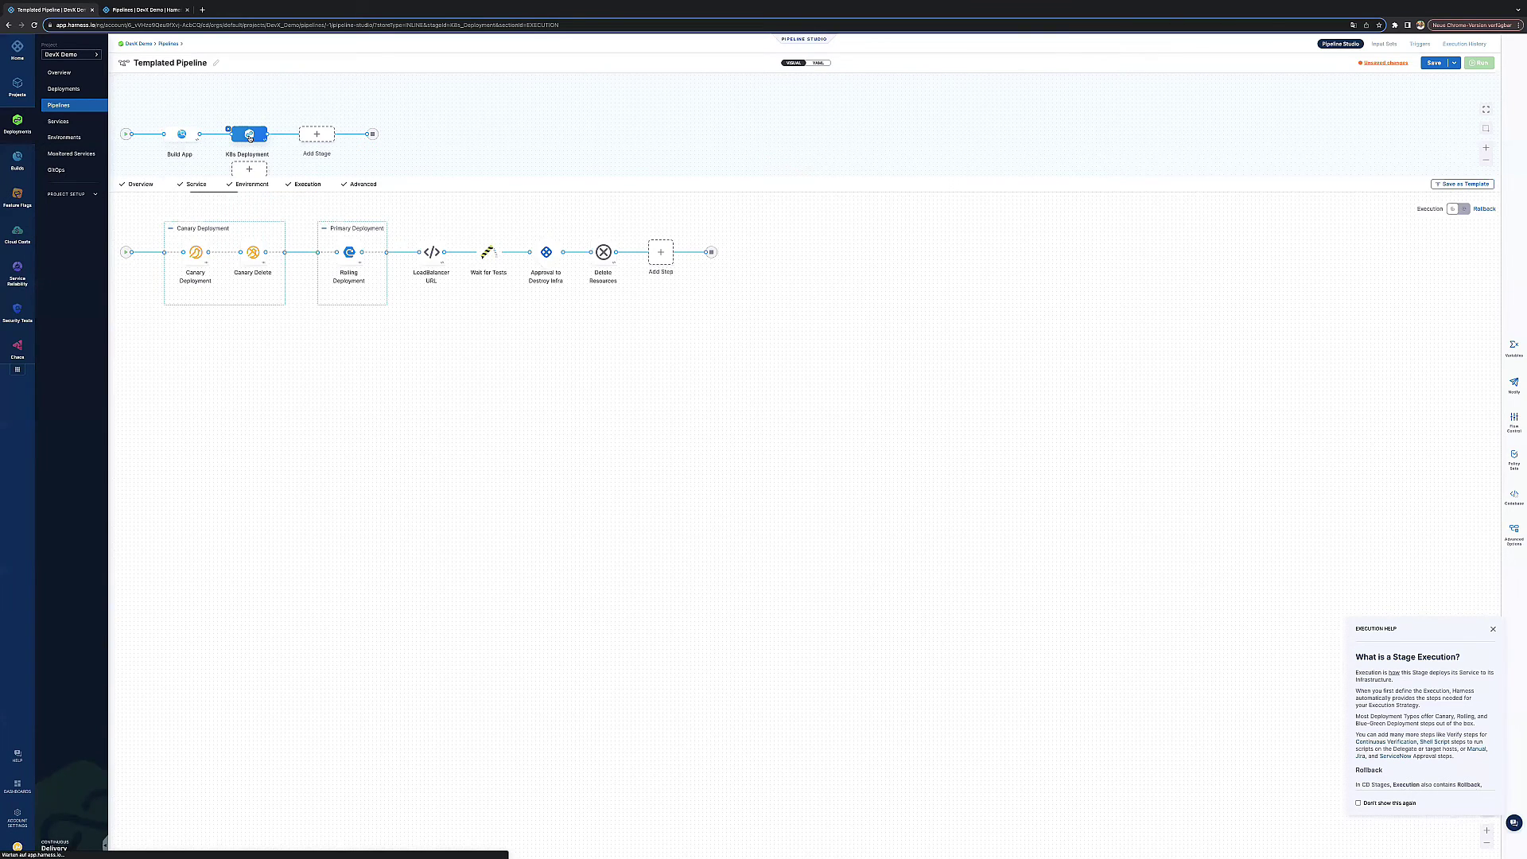
left_click(312, 137)
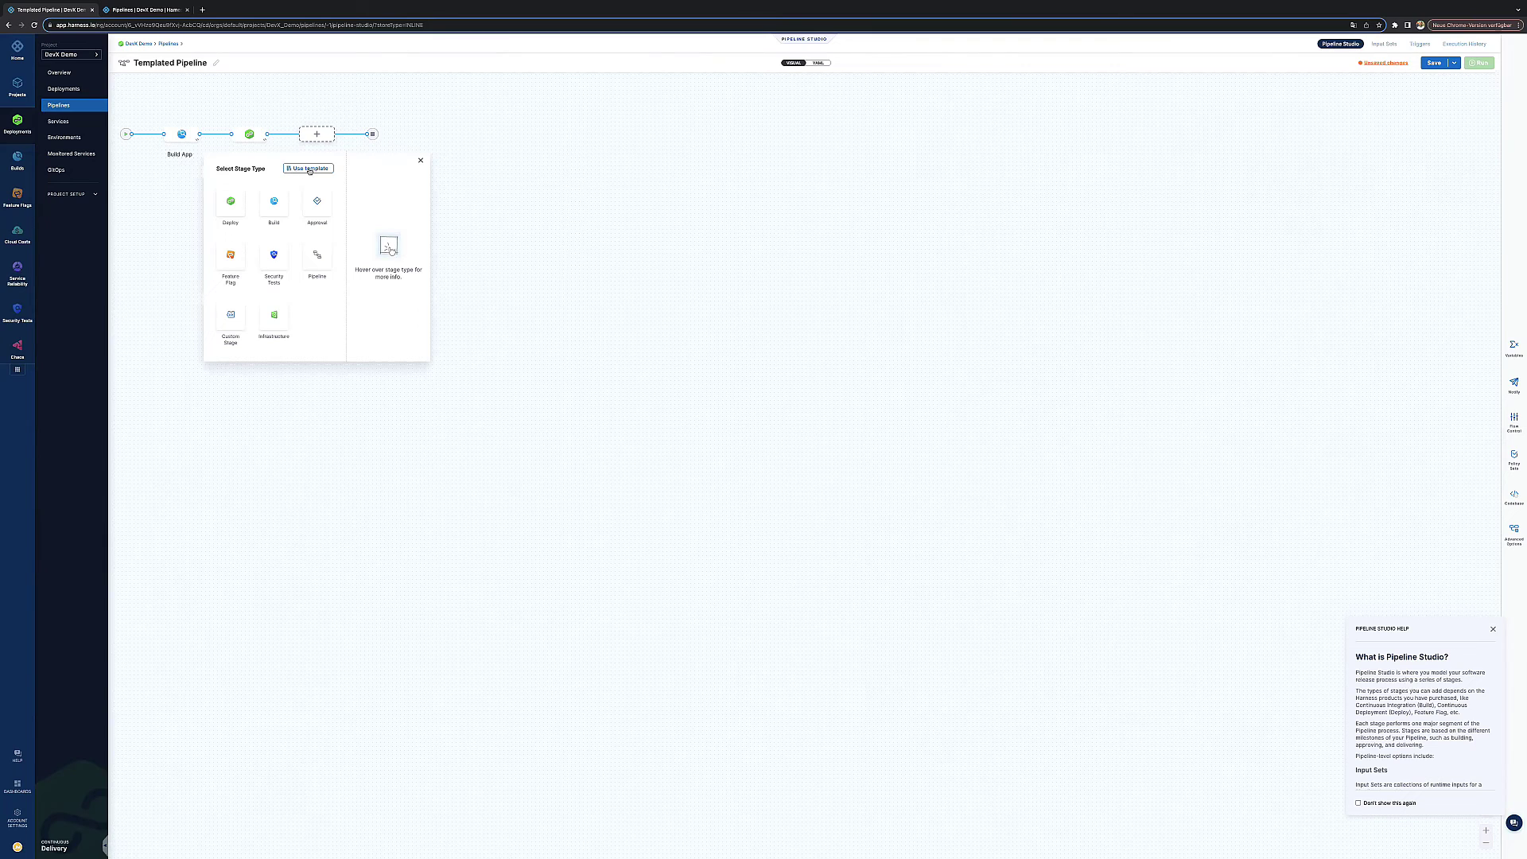
Add a stage named 'Copied Stage' as a copy of the DeployDev stage template
left_click(308, 168)
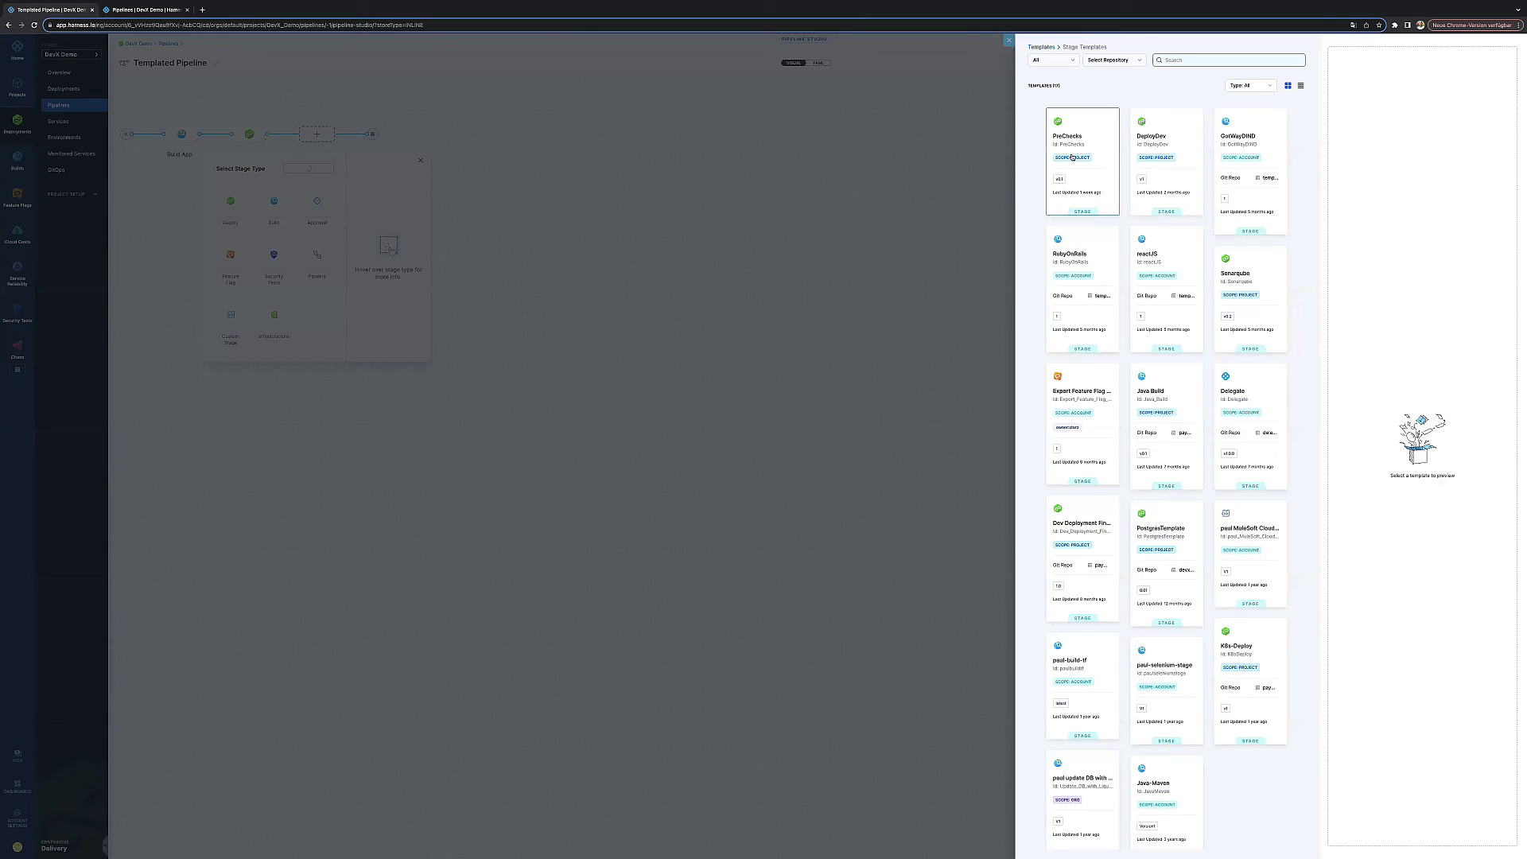
left_click(1165, 140)
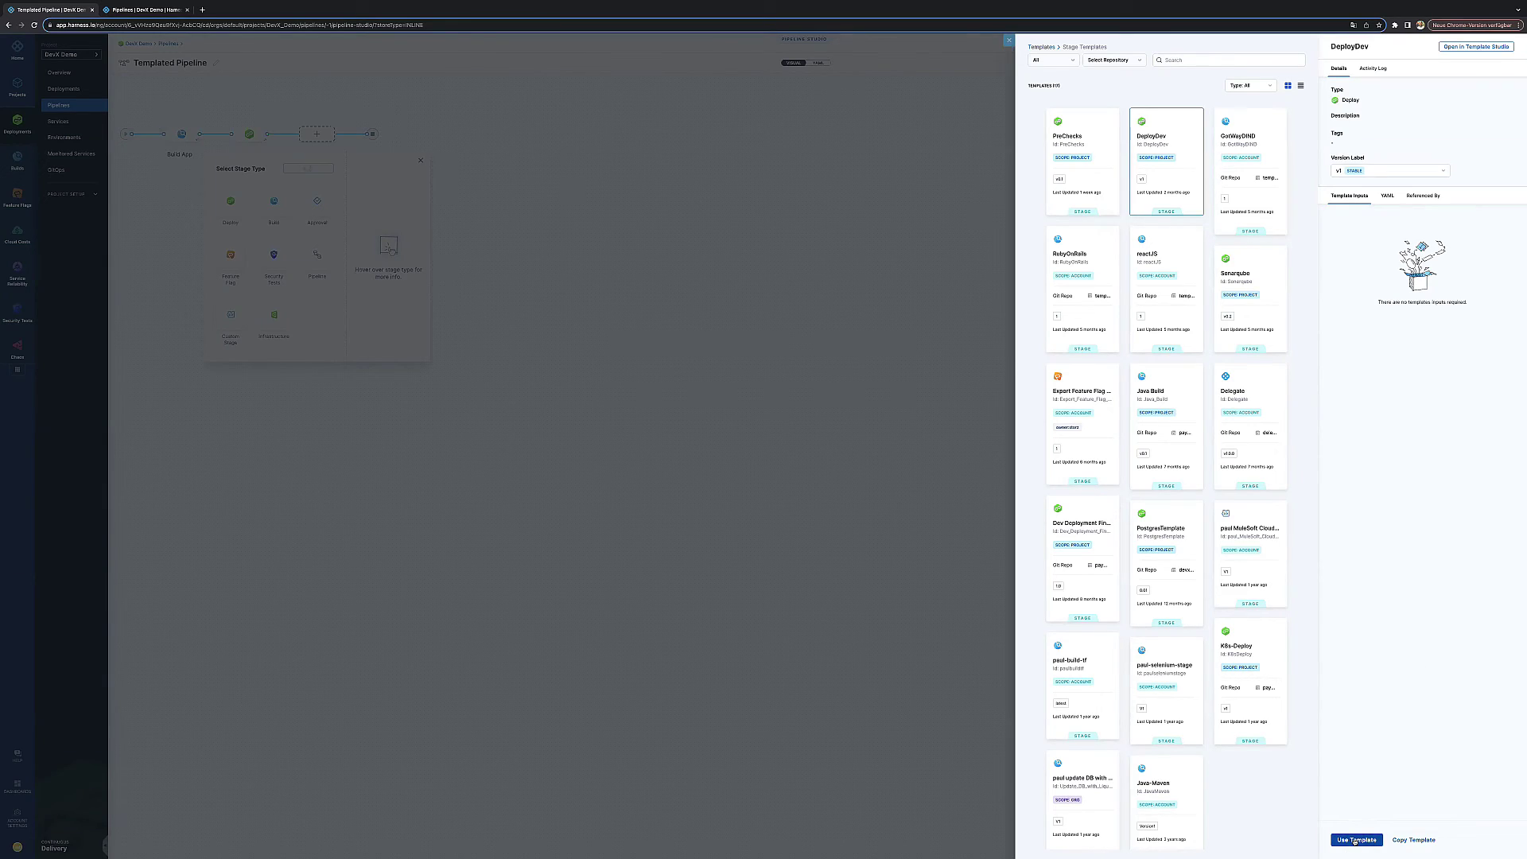
left_click(1414, 841)
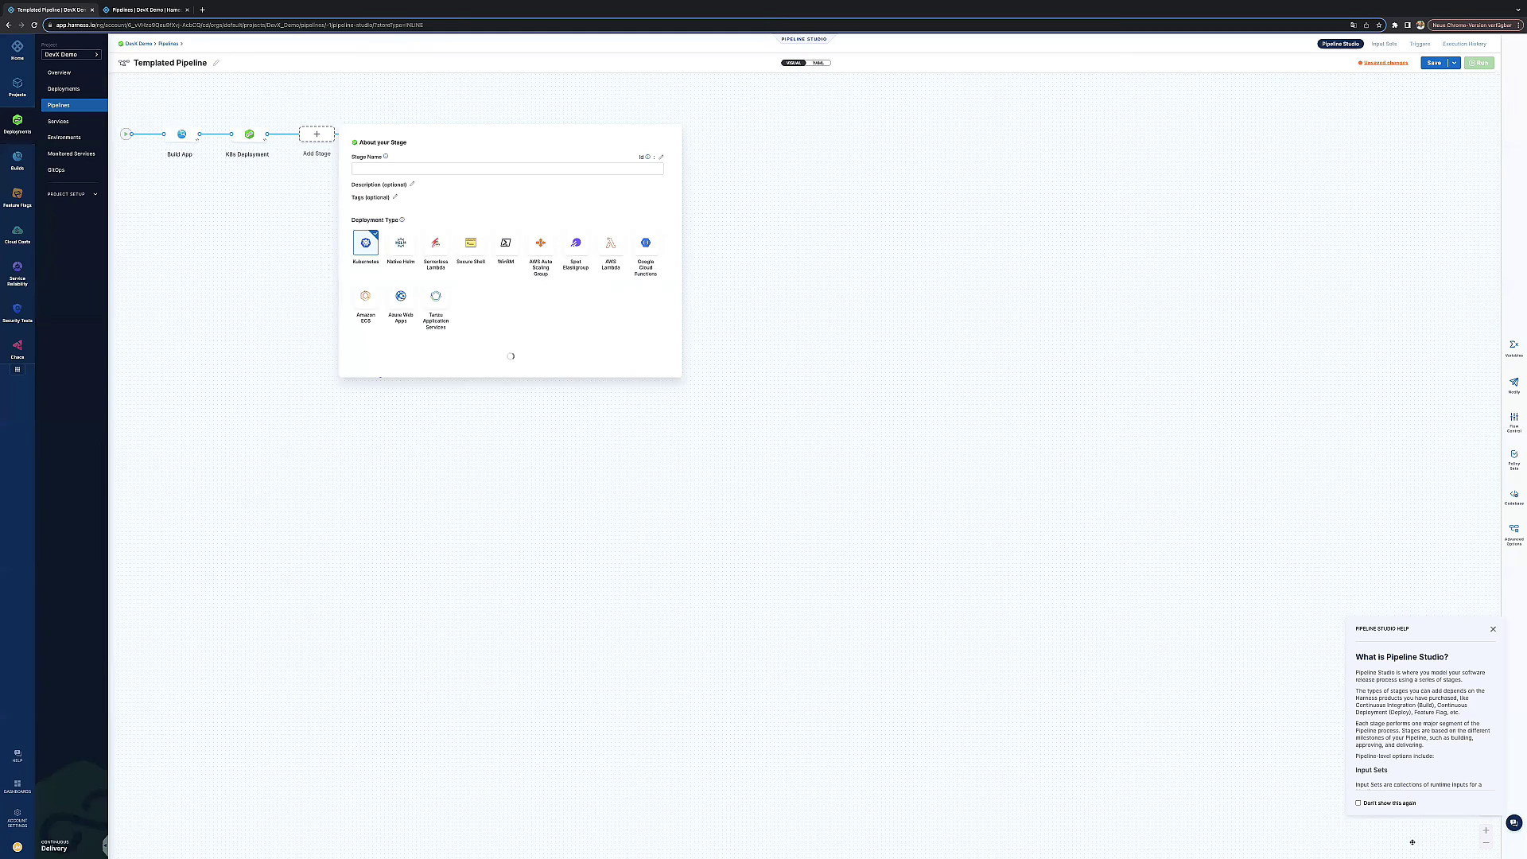
left_click(402, 168)
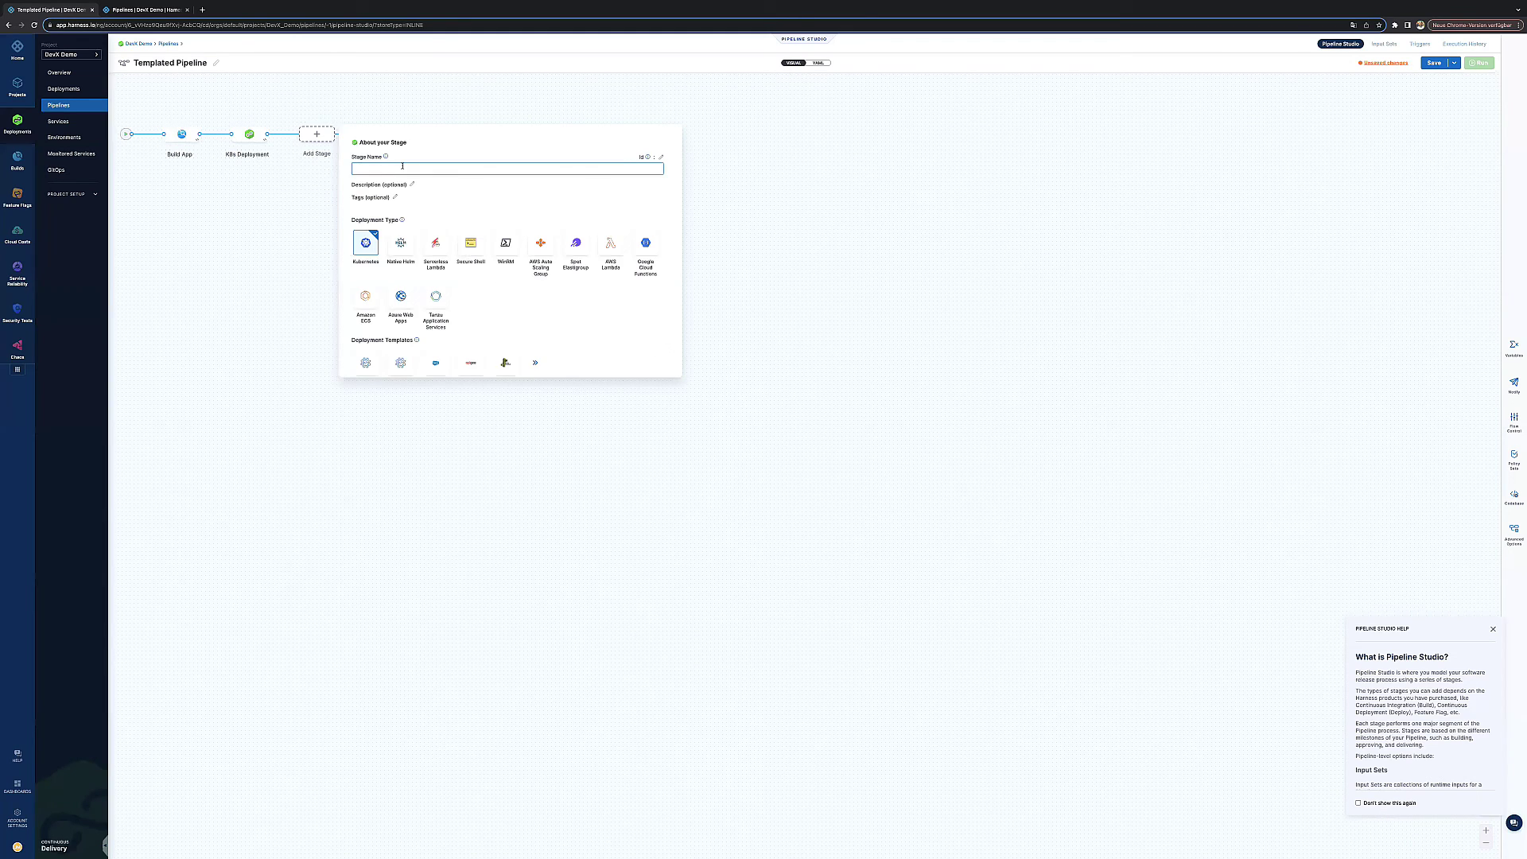
type("Copied S")
type("tage")
scroll(514, 262, "down", 2)
left_click(371, 363)
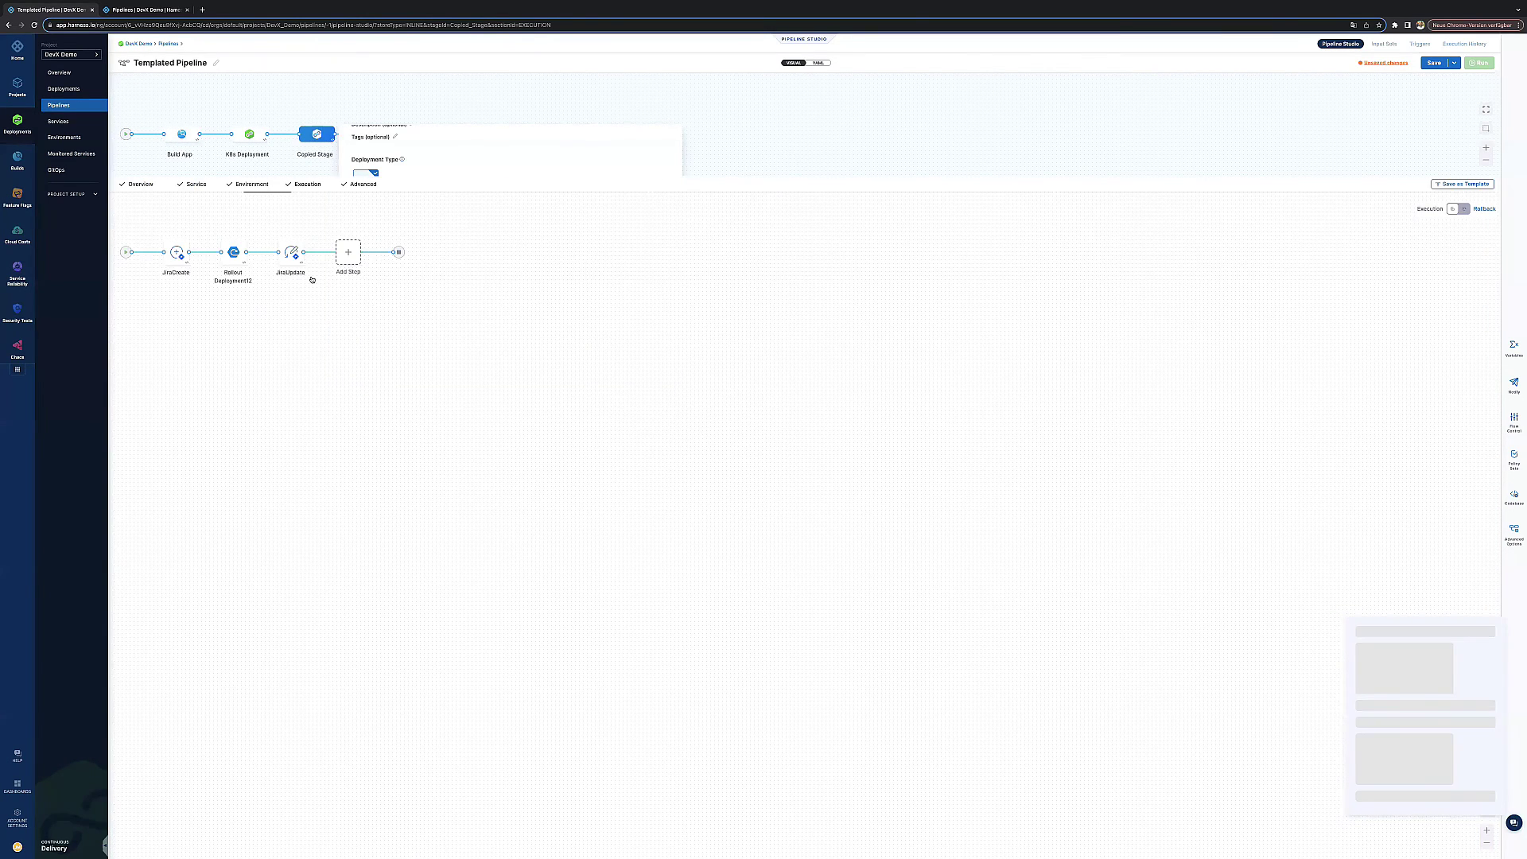
Add a step to Copied Stage from the 'BMC Remedy - Status Check' step template
left_click(349, 255)
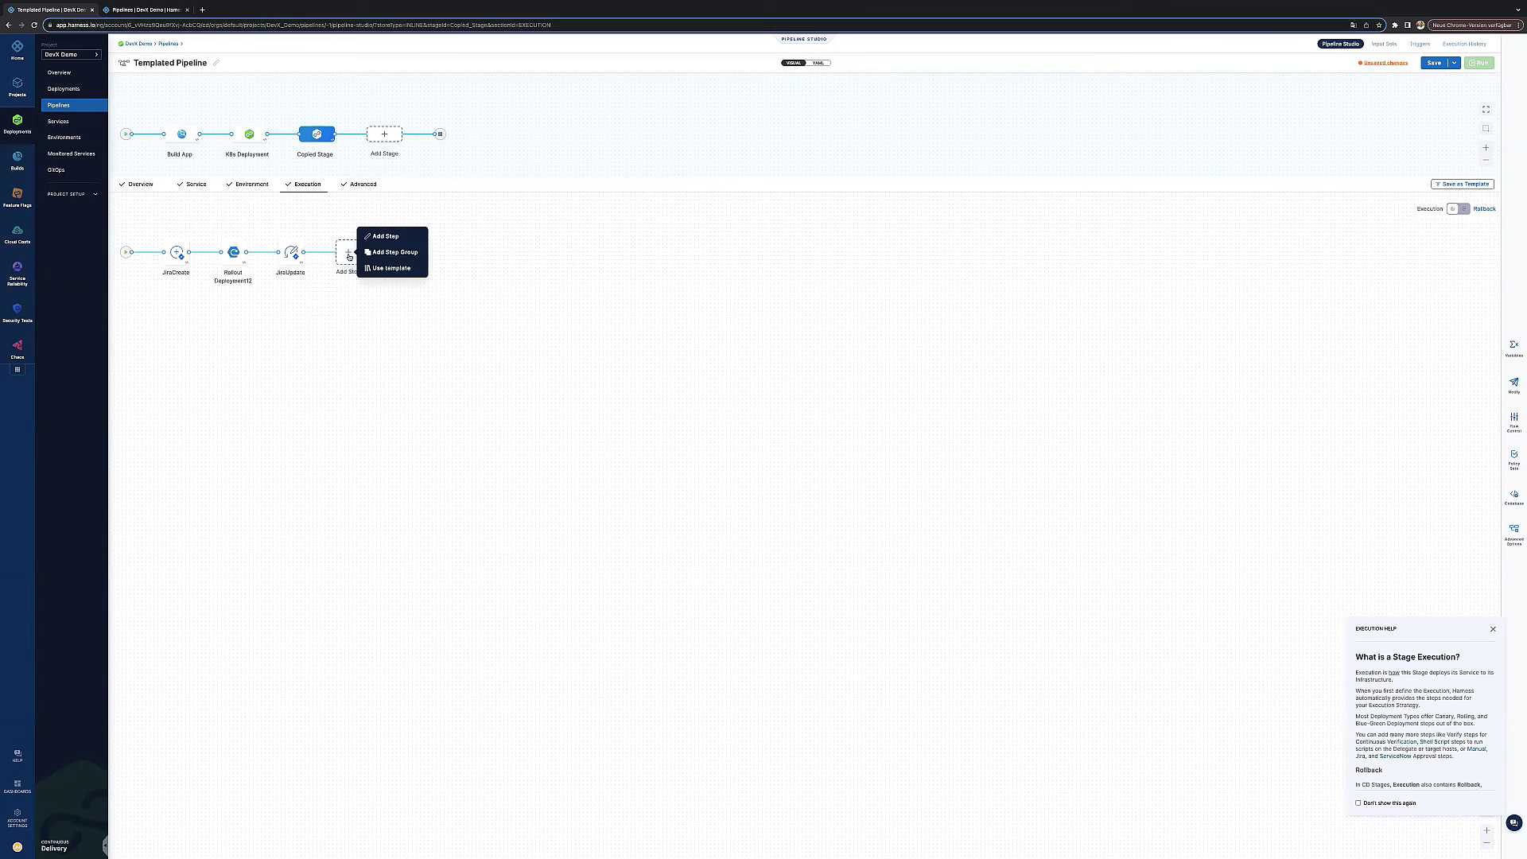
left_click(391, 268)
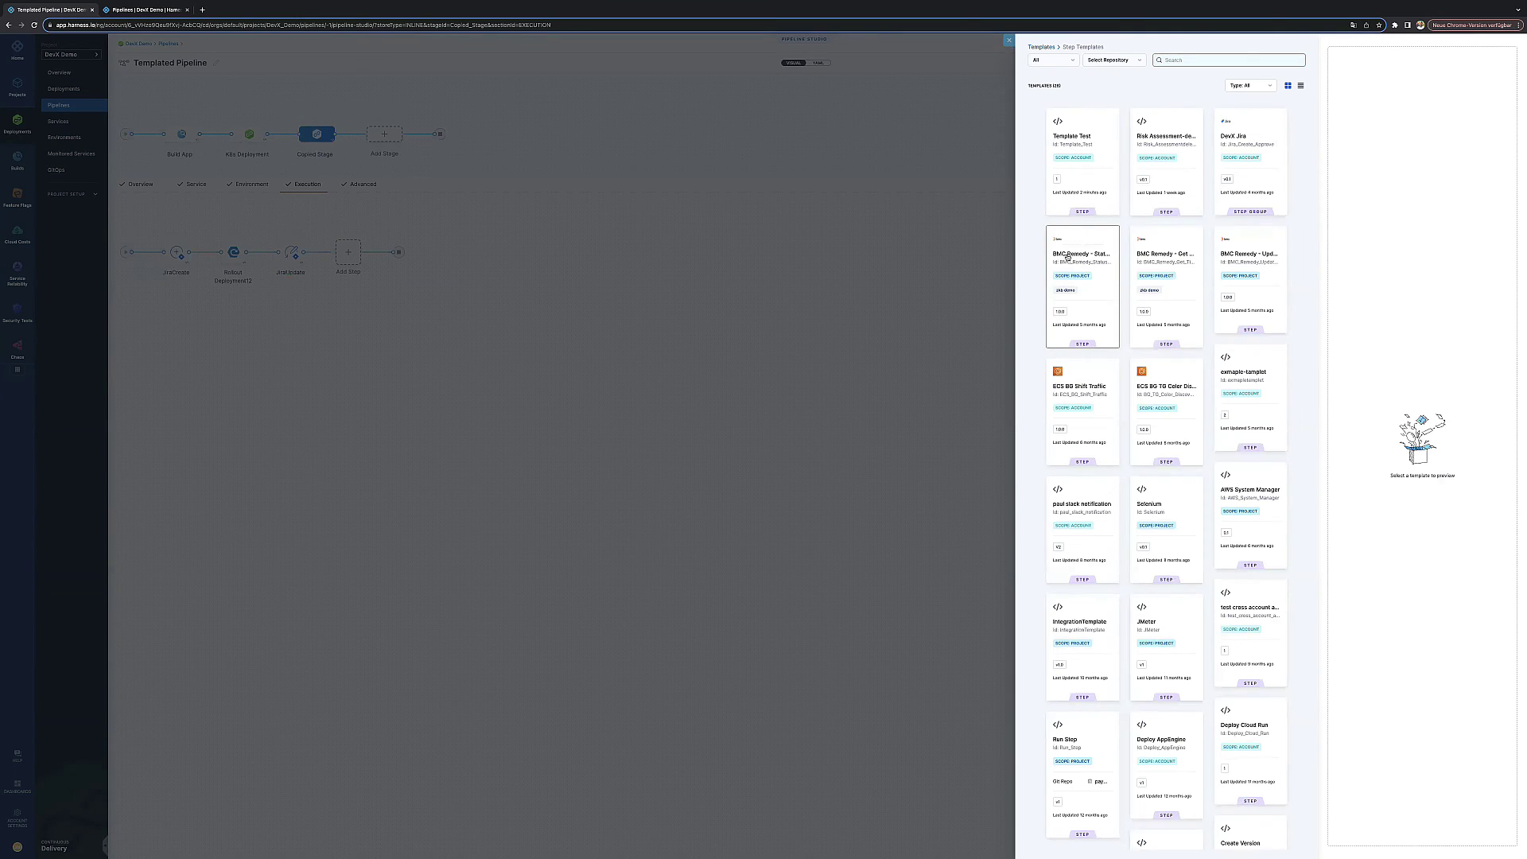
left_click(1082, 257)
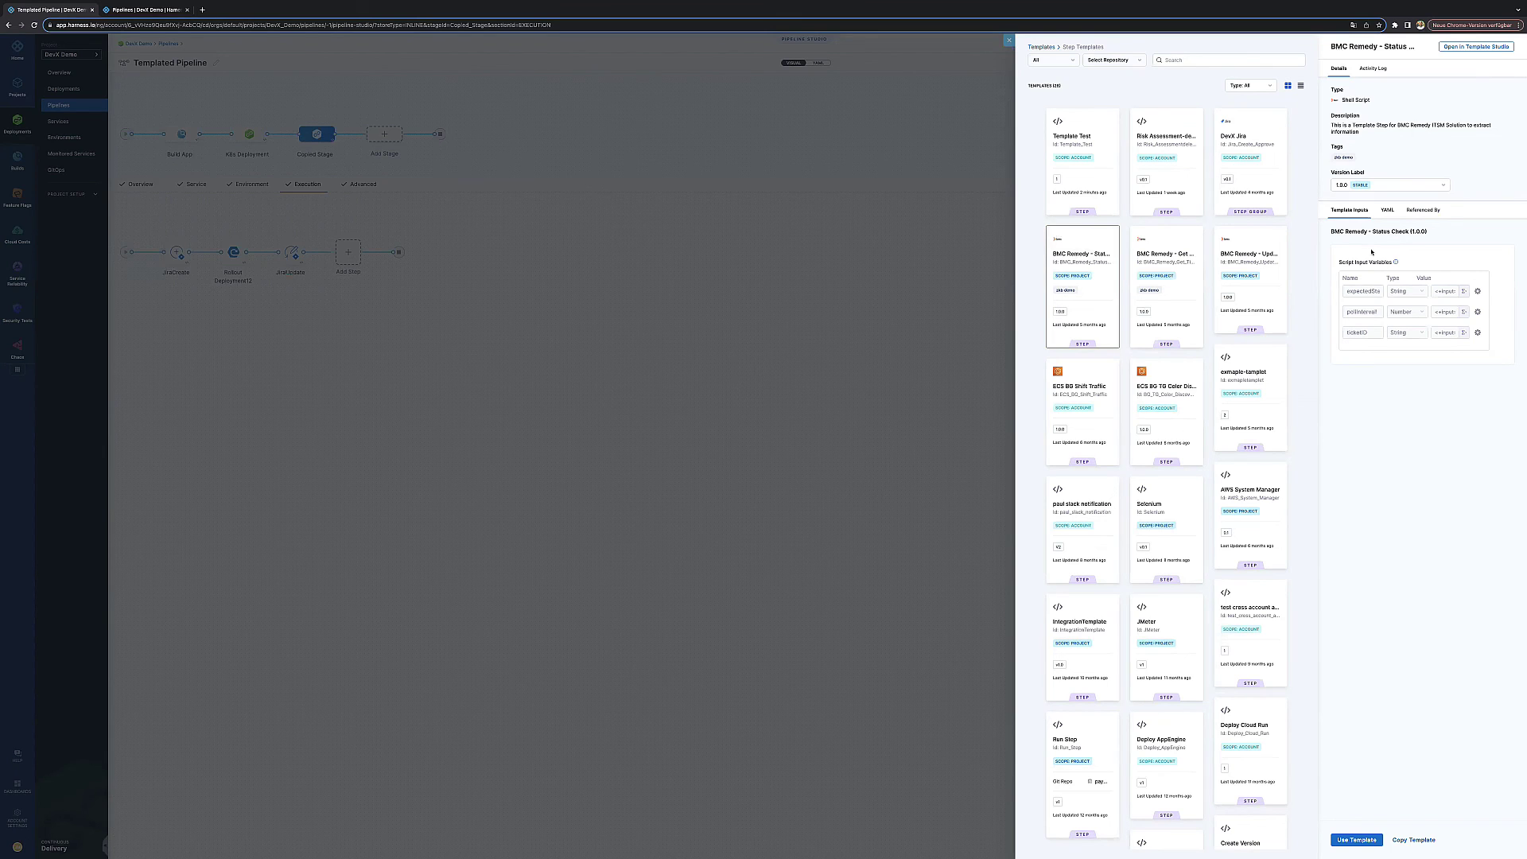
left_click(1356, 840)
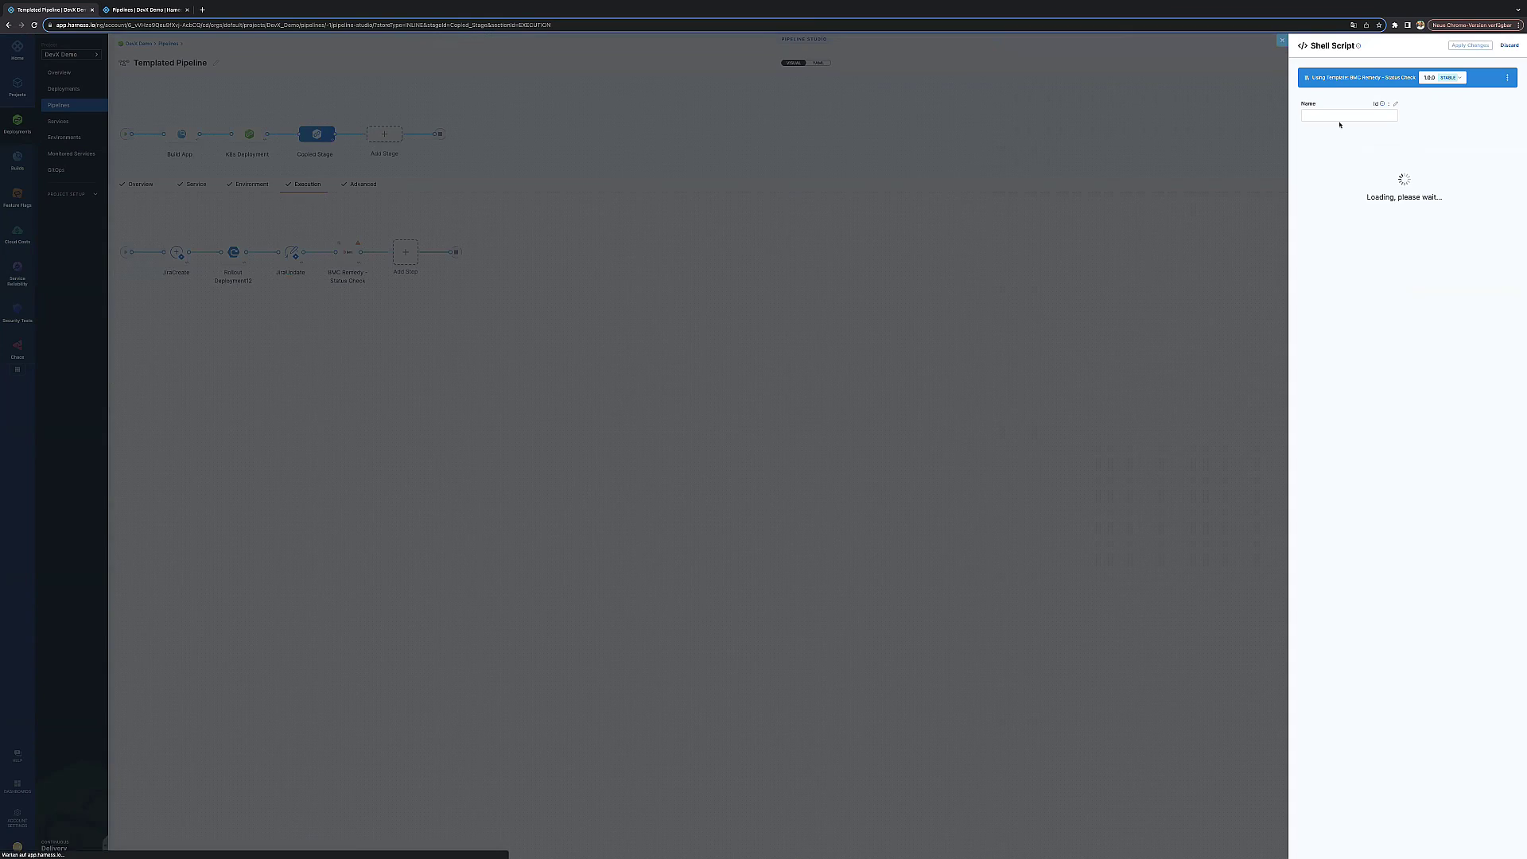
Name the templated step 'BMC Status Check', apply the changes, and save the pipeline
left_click(1469, 45)
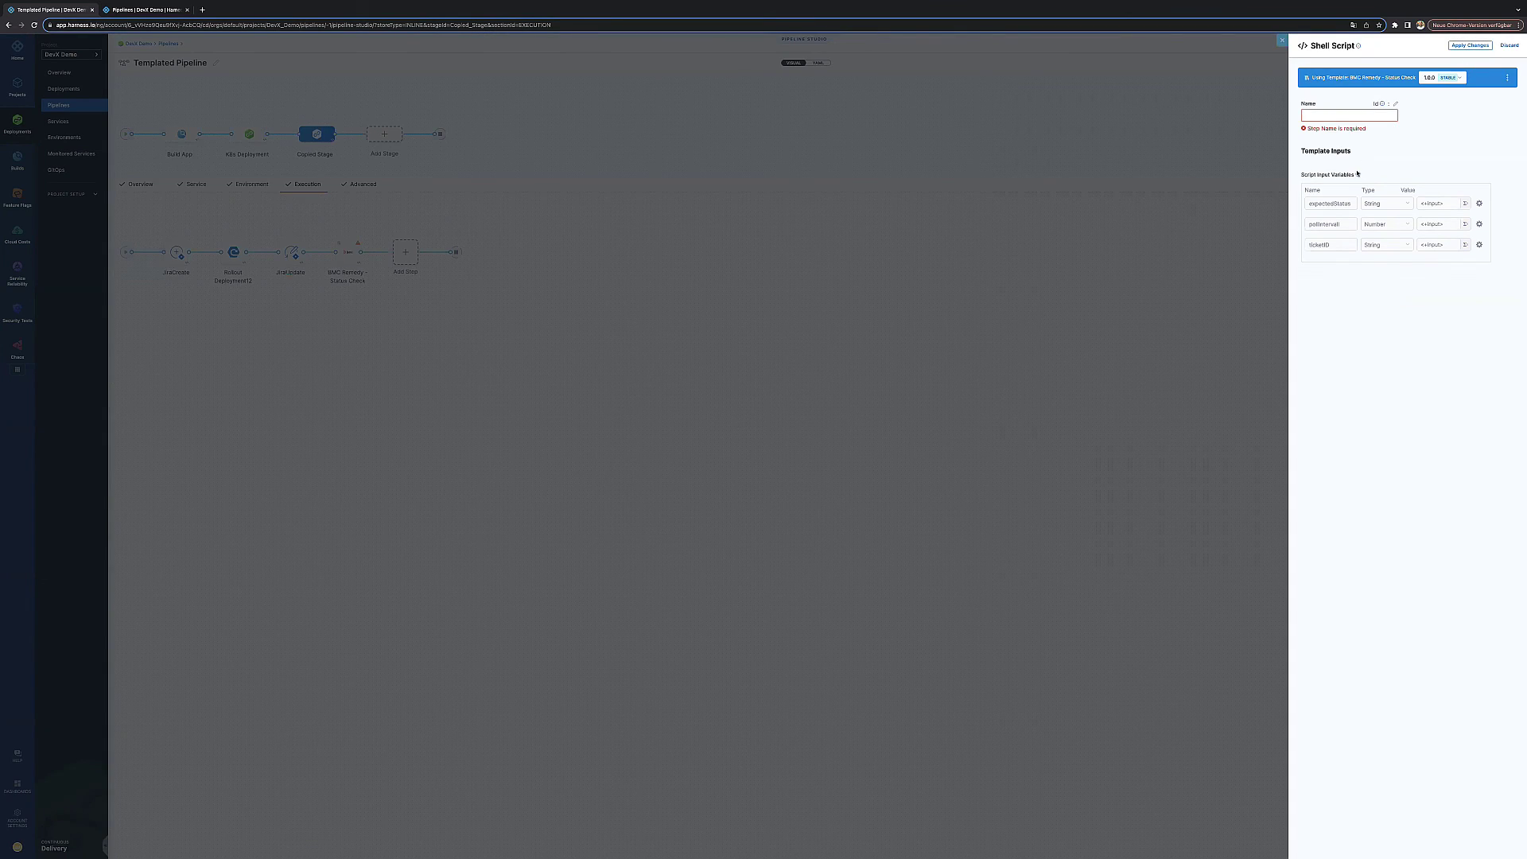
left_click(1324, 114)
type("BMC S")
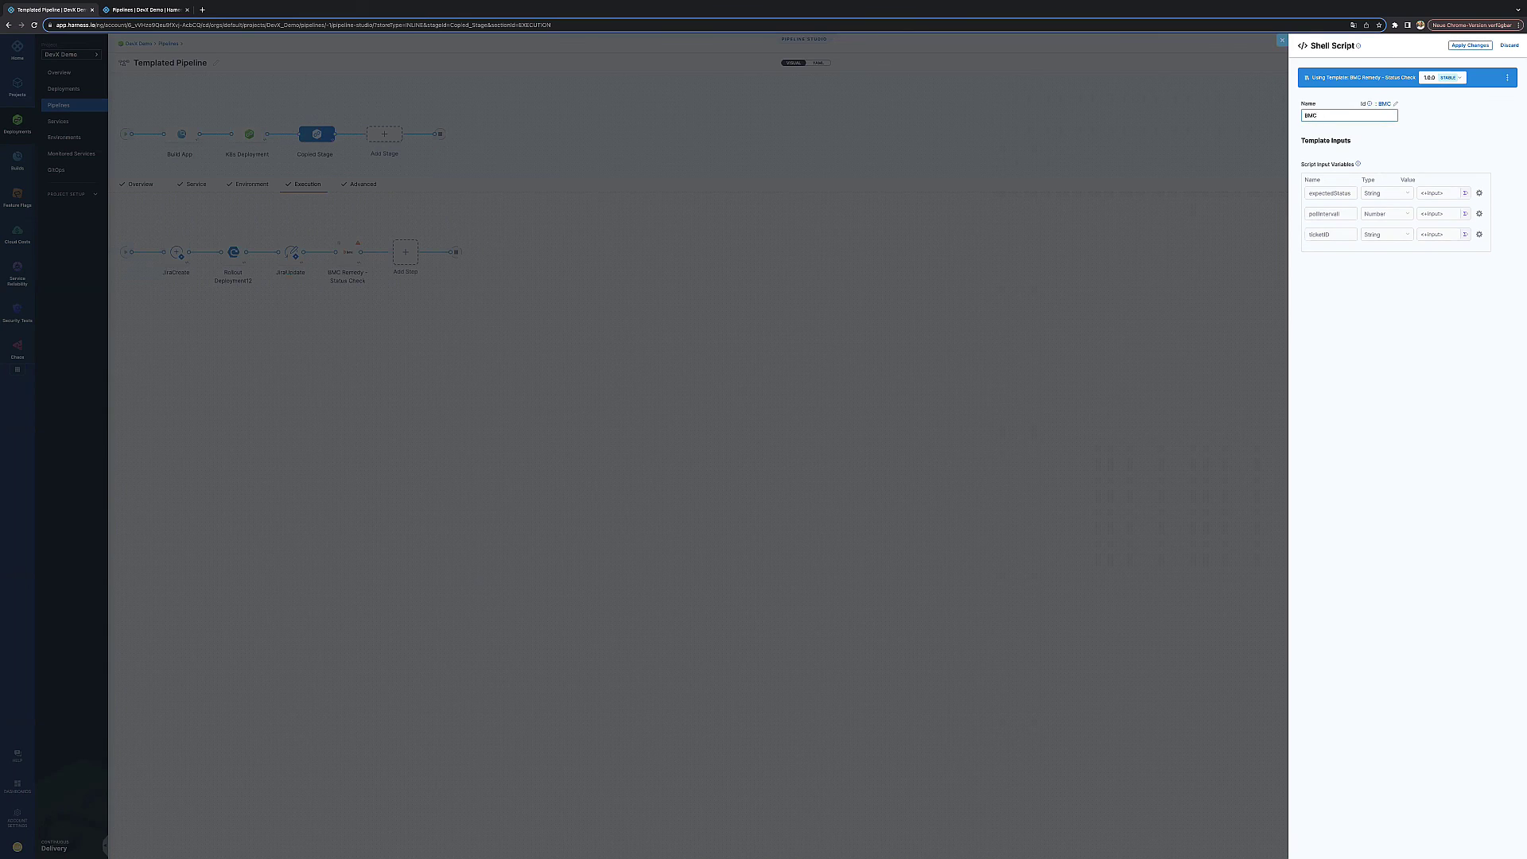
type("tatus Check")
left_click(1469, 46)
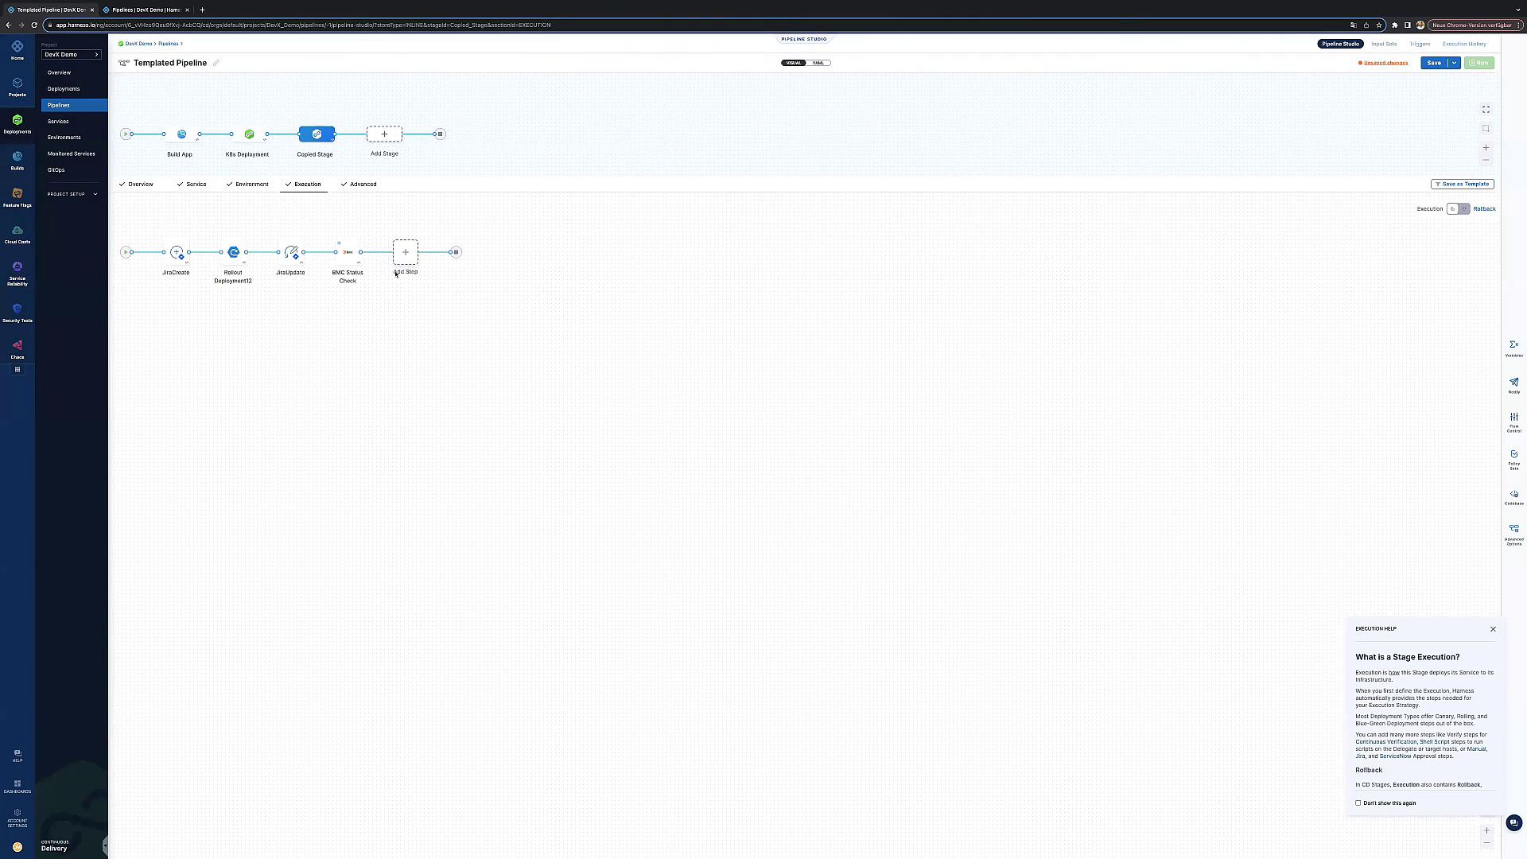
left_click(1435, 63)
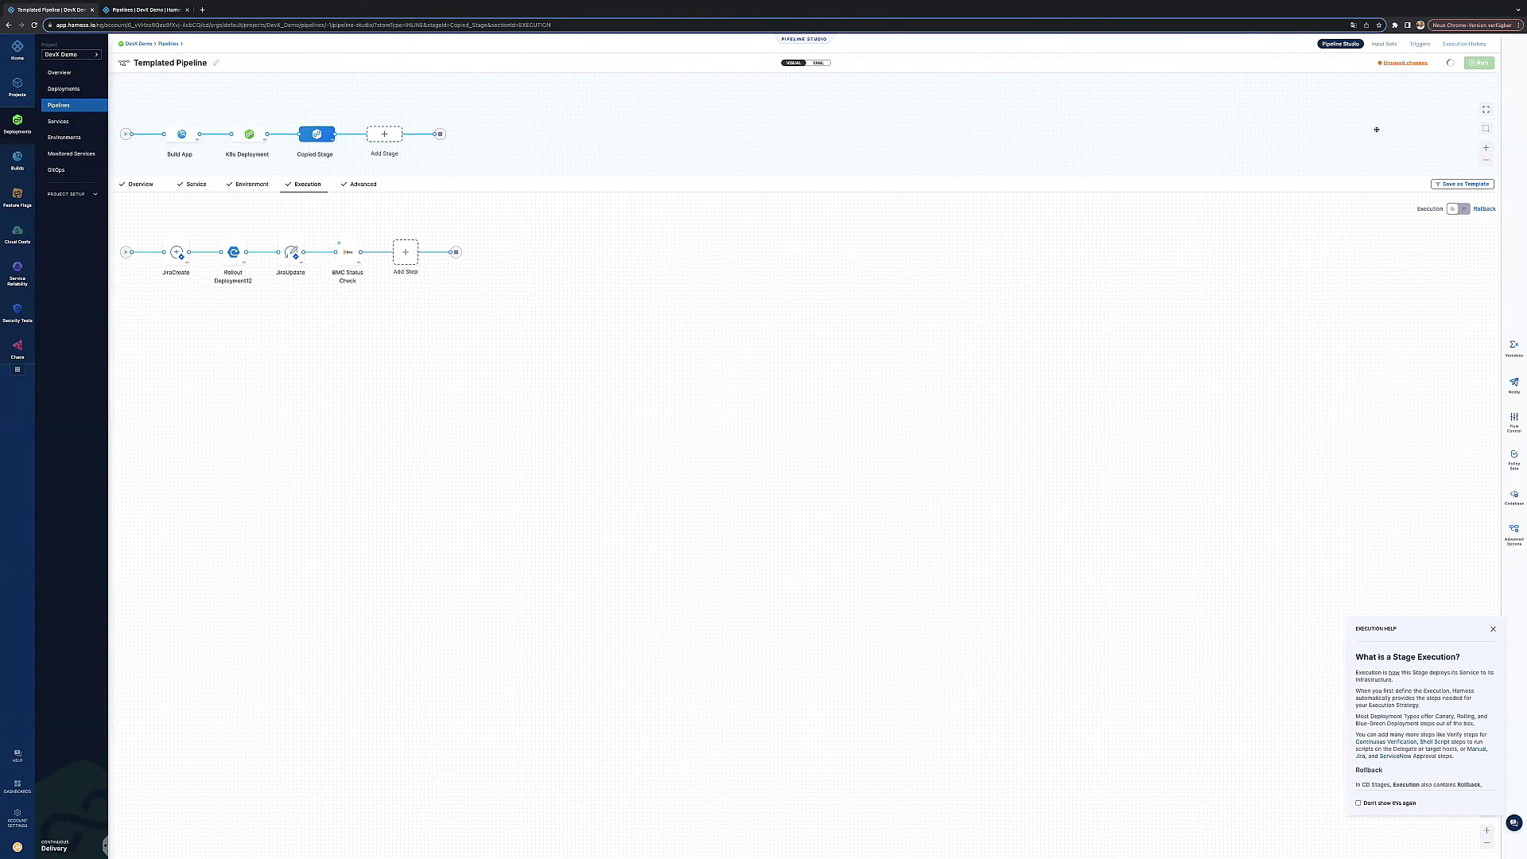